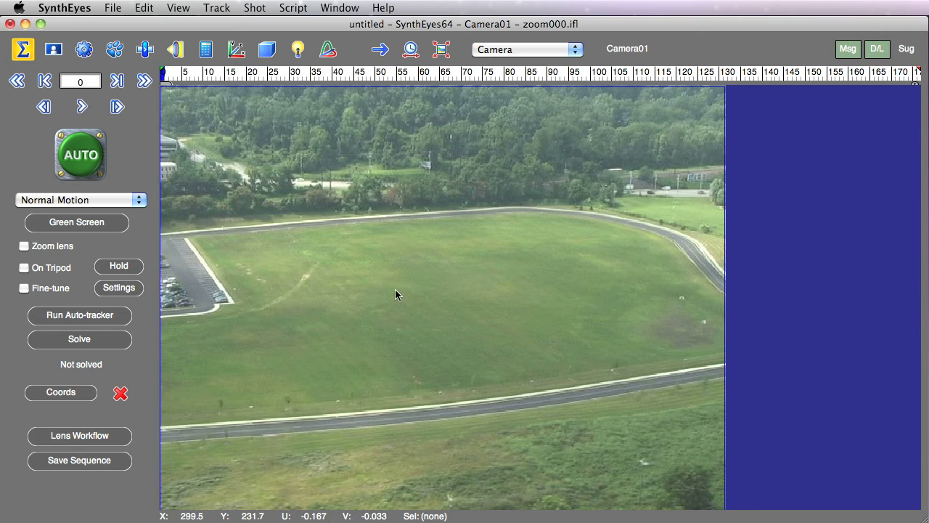
Scrub through the opening frames, enable the zoom lens option, and auto-track and solve the shot
{"action": "left_click", "coordinate": [196, 75]}
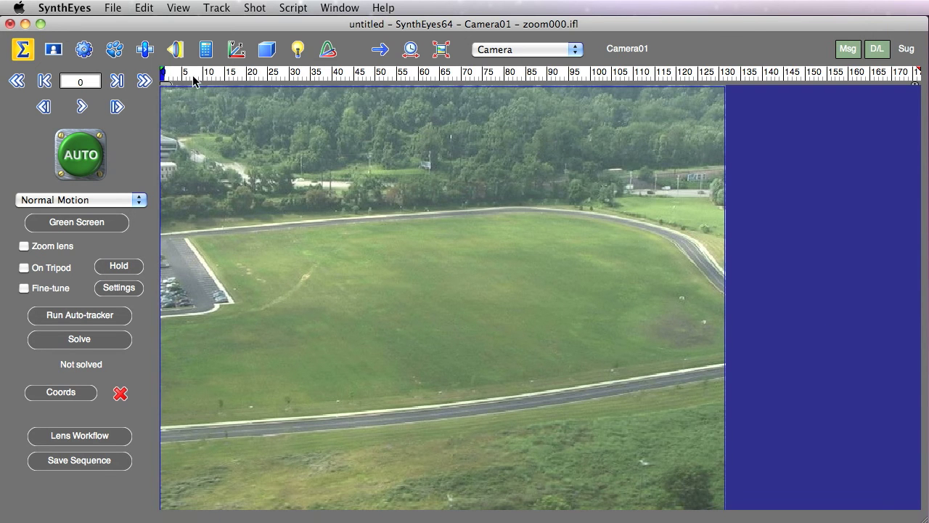
{"action": "left_click_drag", "start_coordinate": [217, 72], "coordinate": [174, 74]}
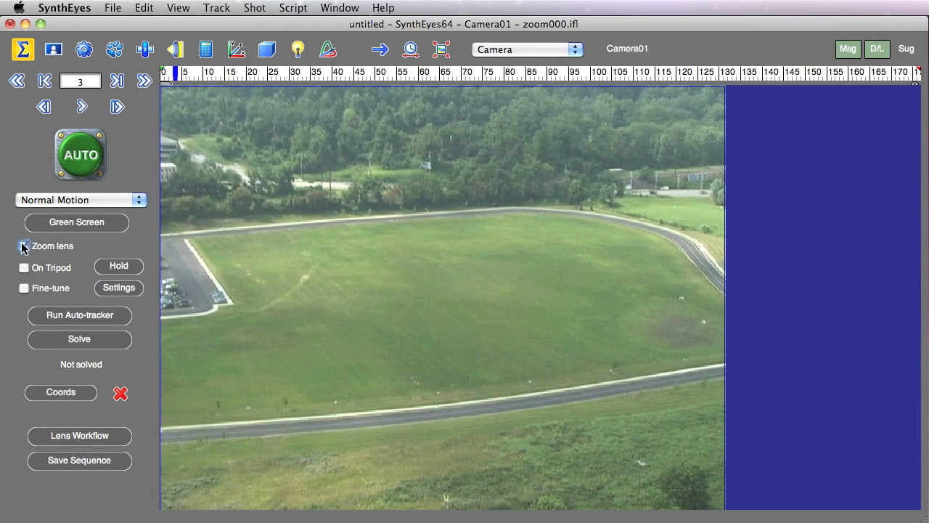
{"action": "left_click", "coordinate": [24, 246]}
{"action": "left_click", "coordinate": [68, 159]}
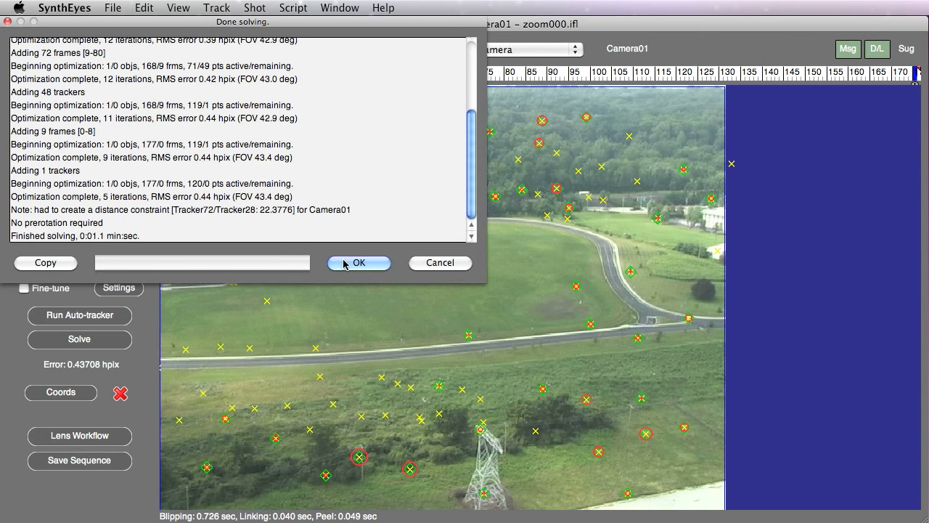
{"action": "left_click", "coordinate": [359, 263]}
Delete Tracker85, the high-error tracker beside the buildings
{"action": "left_click", "coordinate": [277, 181]}
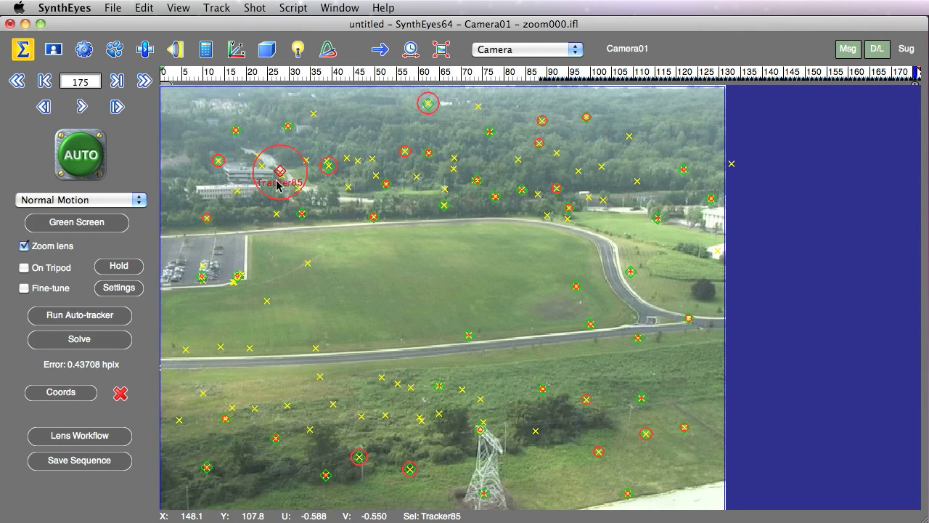
{"action": "left_click", "coordinate": [271, 225]}
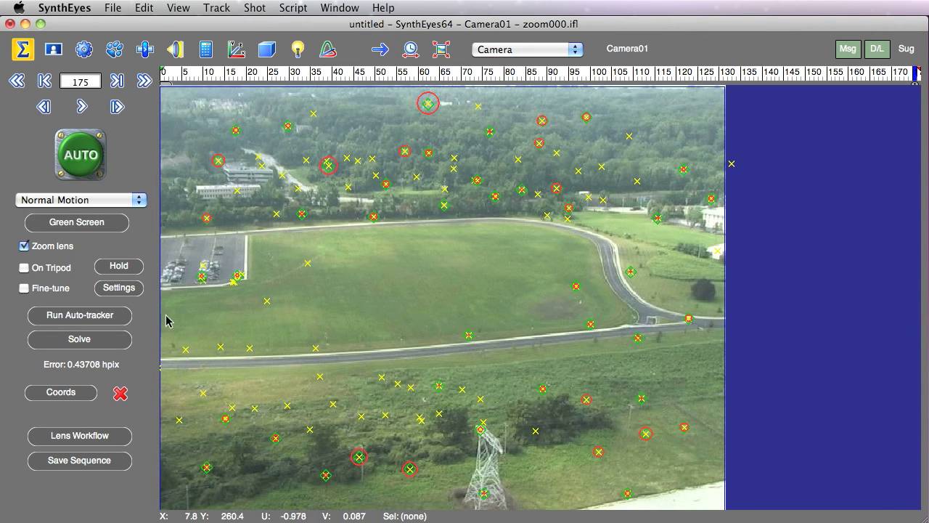
Set the coordinate system with Tracker47 as origin, Tracker96 as the left-right point and Tracker34 as the plane point, and apply it to the solve
{"action": "left_click", "coordinate": [267, 300]}
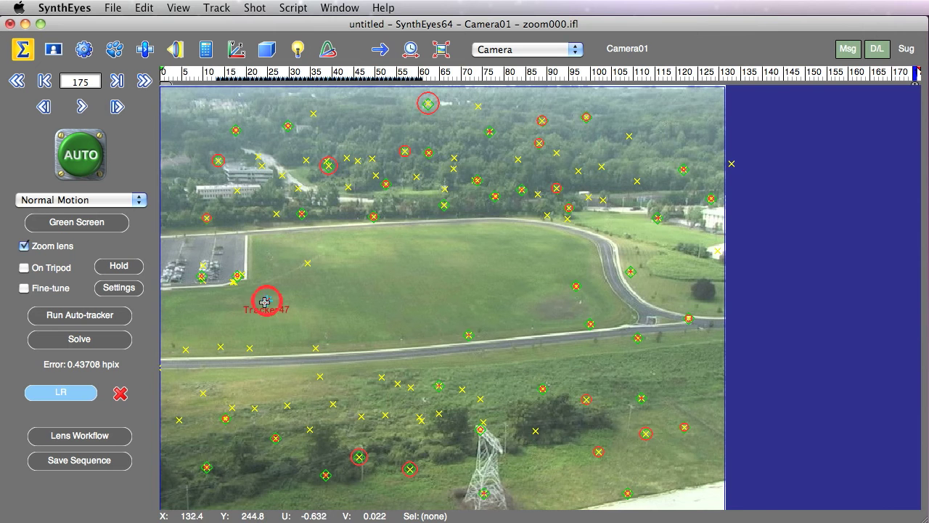
{"action": "left_click", "coordinate": [575, 286]}
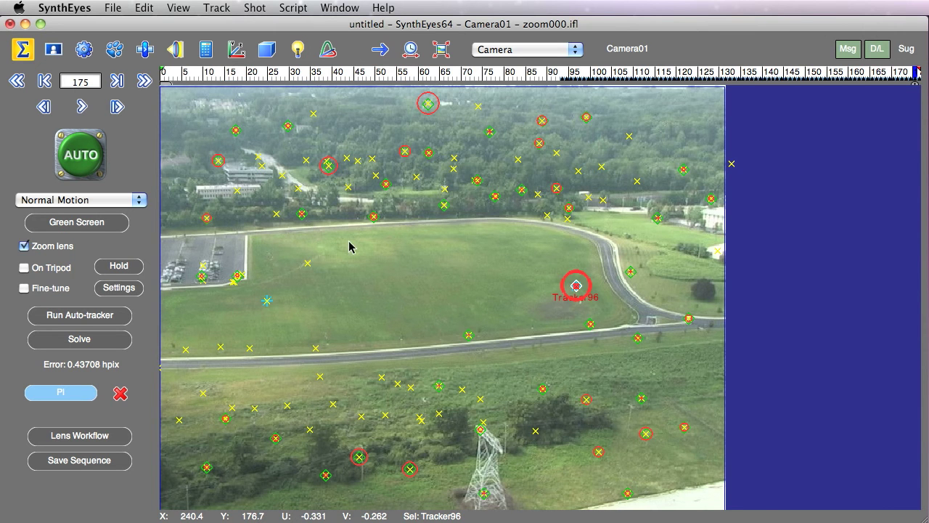
{"action": "left_click", "coordinate": [306, 263]}
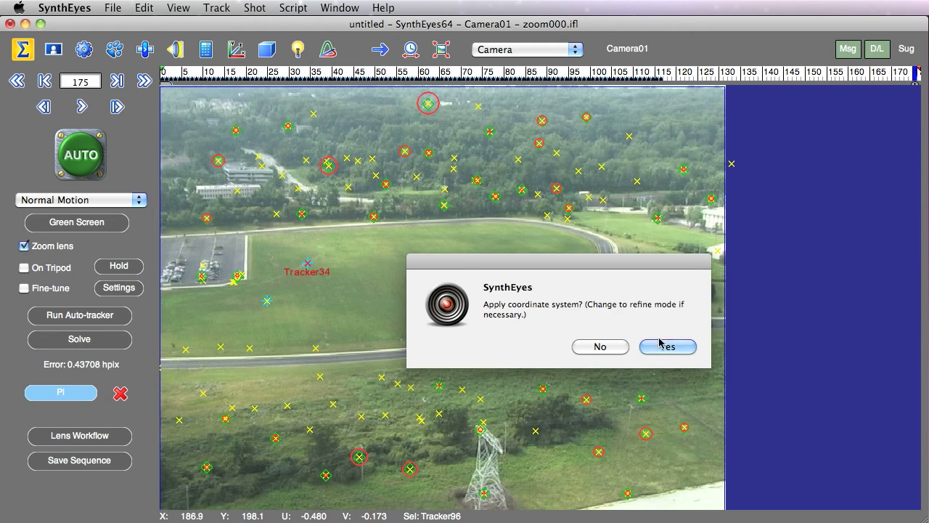
{"action": "left_click", "coordinate": [660, 345]}
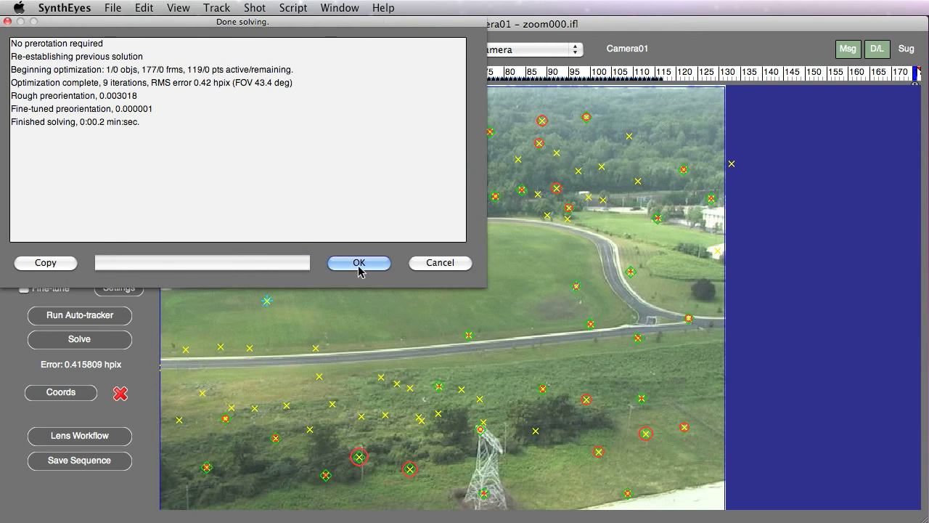
{"action": "left_click", "coordinate": [358, 263]}
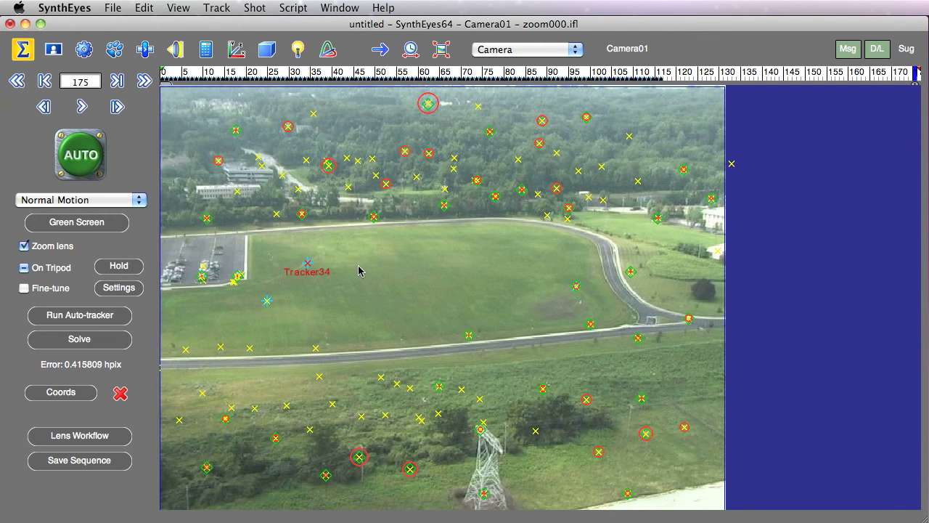
Examine the solved camera path in the Top view while scrubbing through the shot to frame 50
{"action": "left_click", "coordinate": [496, 49]}
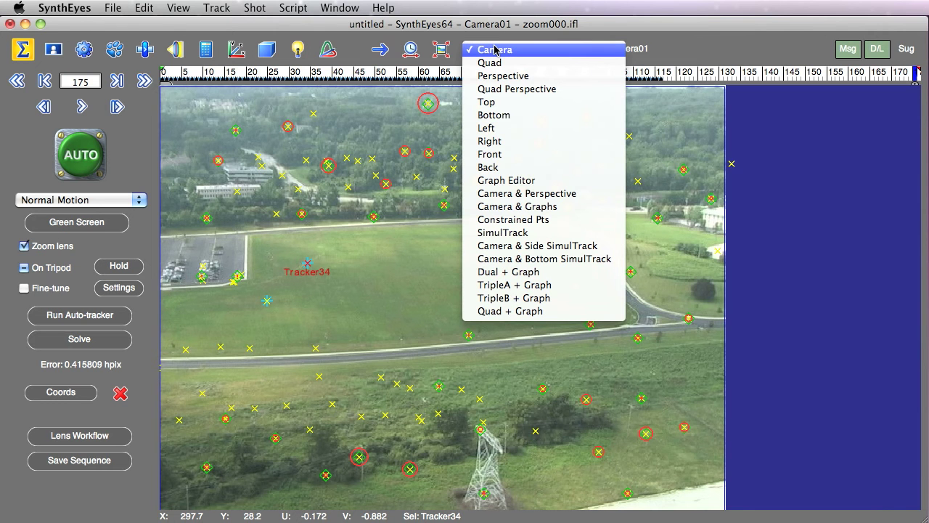
{"action": "left_click", "coordinate": [493, 102]}
{"action": "middle_click_drag", "start_coordinate": [551, 457], "coordinate": [543, 356]}
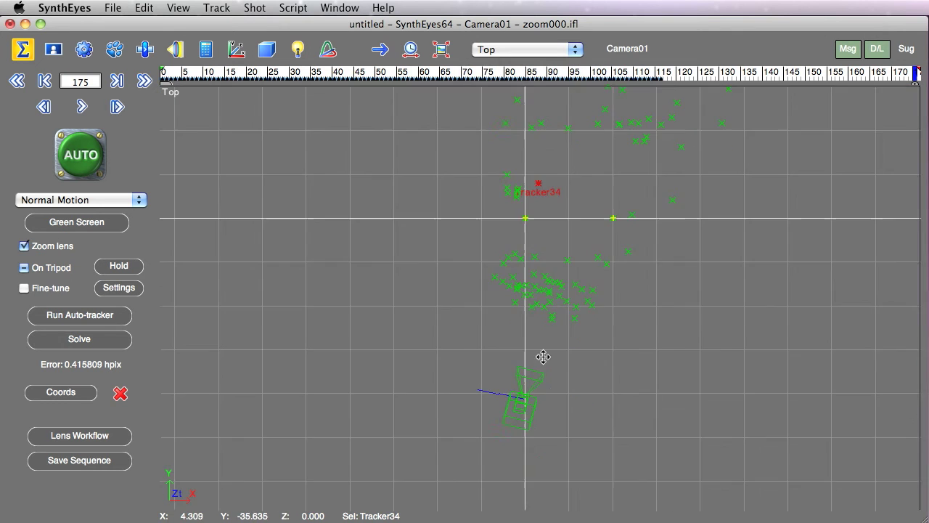
{"action": "scroll", "coordinate": [491, 349], "scroll_direction": "up", "scroll_amount": 5}
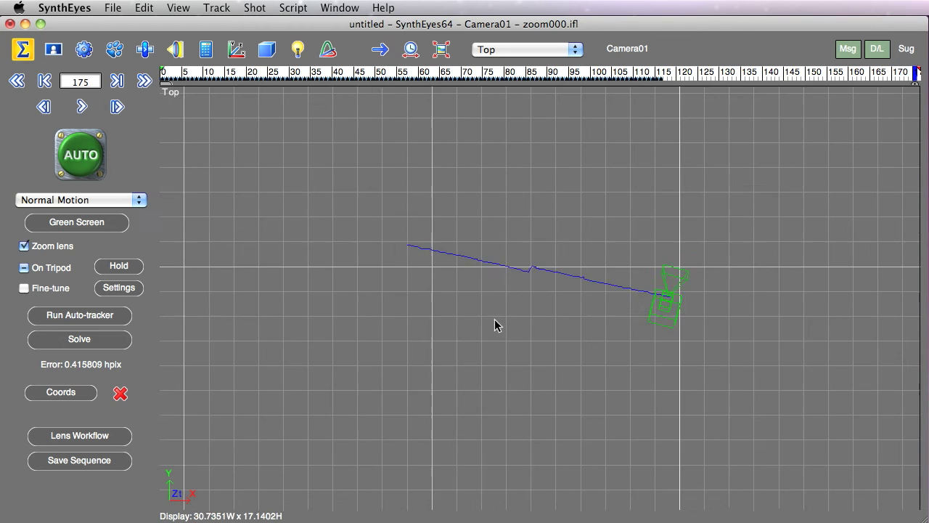
{"action": "scroll", "coordinate": [494, 325], "scroll_direction": "up", "scroll_amount": 2}
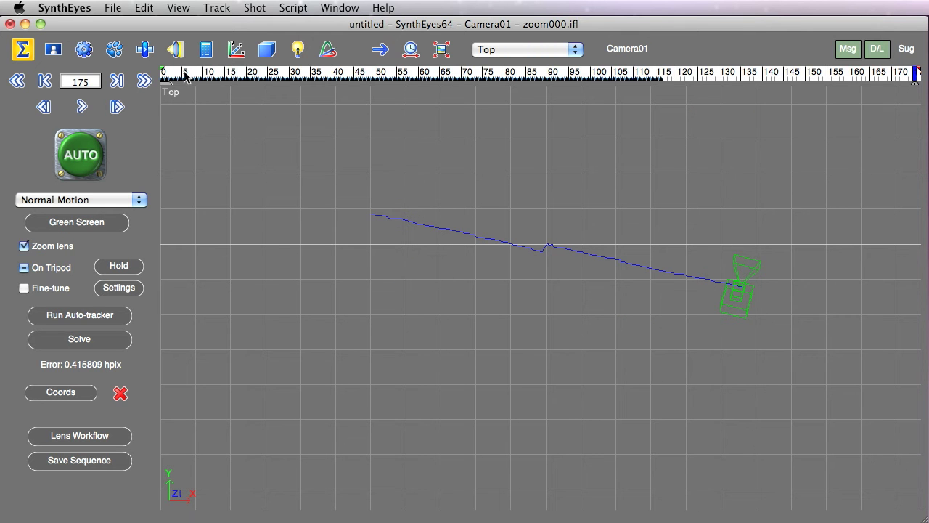
{"action": "left_click_drag", "start_coordinate": [179, 77], "coordinate": [376, 131]}
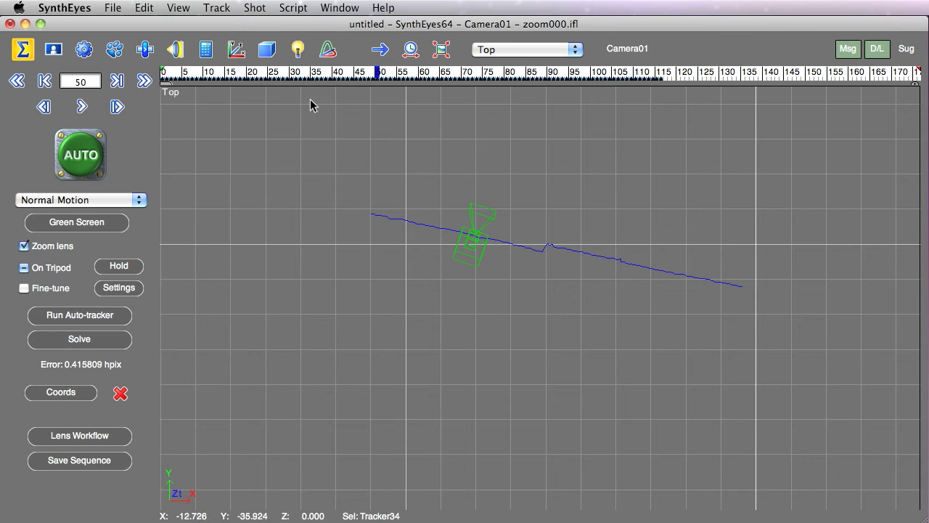
Switch to the Camera & Side SimulTrack layout, widen its SimulTrack pane and replace that pane with the Graph Editor in graph mode
{"action": "left_click", "coordinate": [506, 52]}
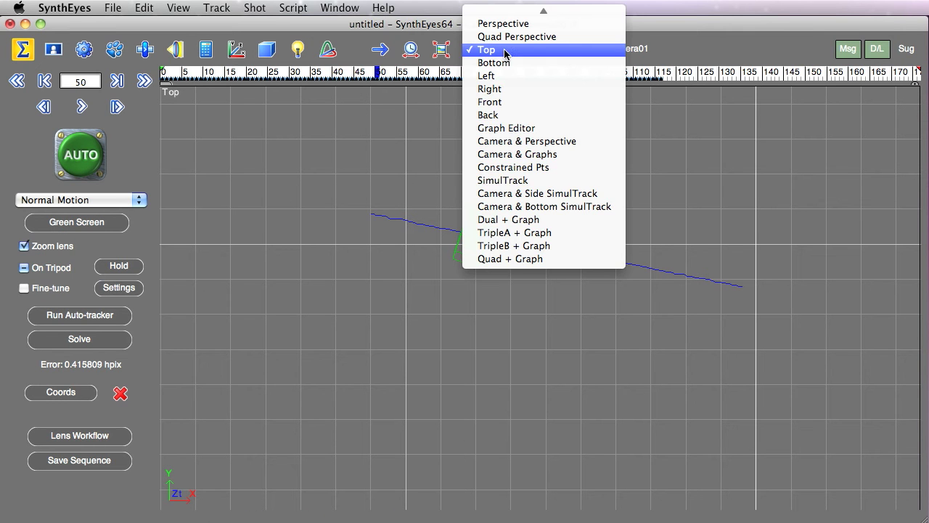
{"action": "left_click", "coordinate": [537, 193]}
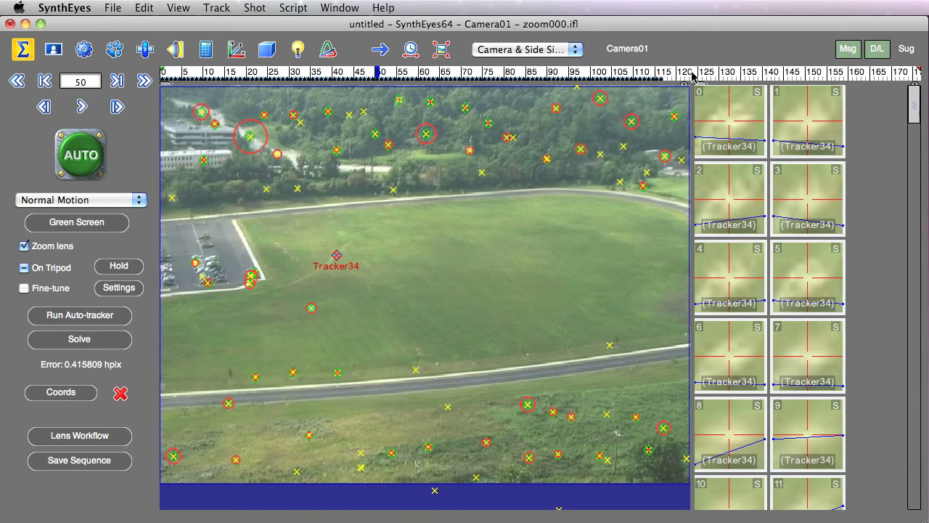
{"action": "left_click_drag", "start_coordinate": [691, 102], "coordinate": [556, 115]}
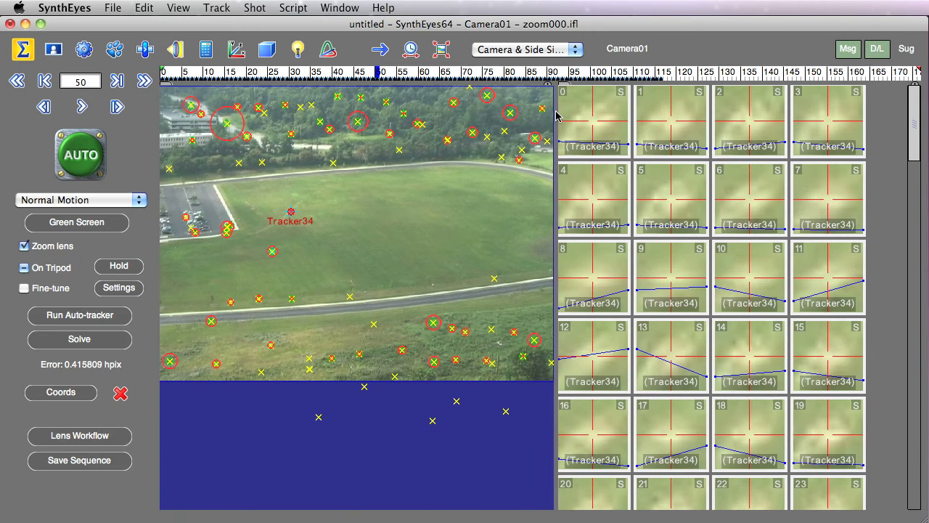
{"action": "right_click", "coordinate": [567, 85]}
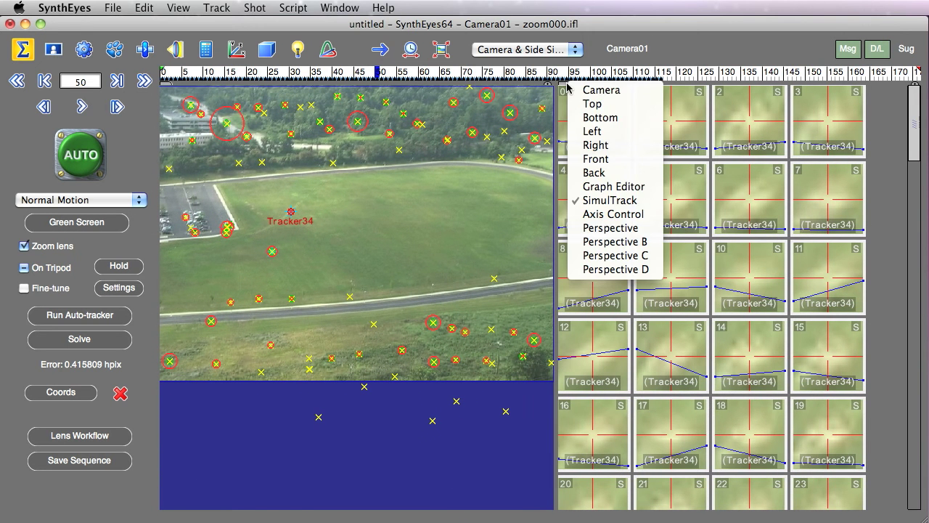
{"action": "left_click", "coordinate": [570, 187]}
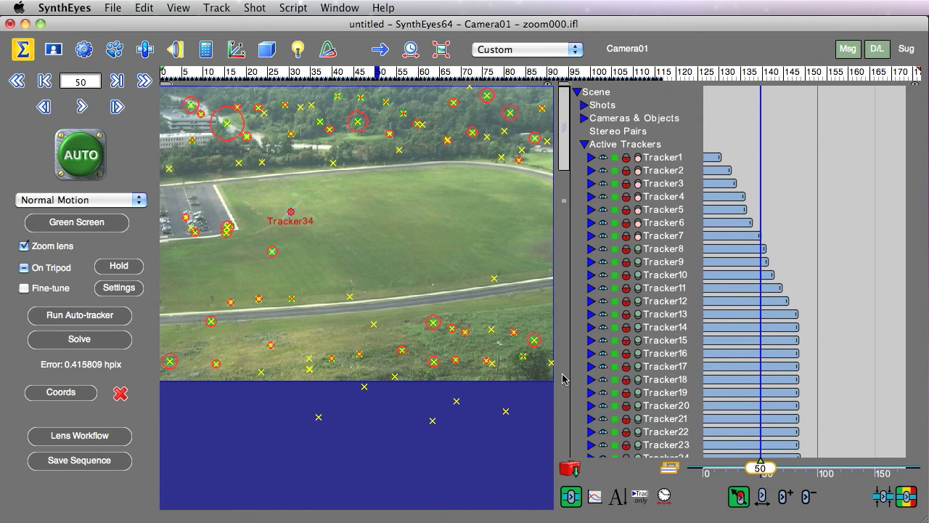
{"action": "left_click", "coordinate": [593, 496]}
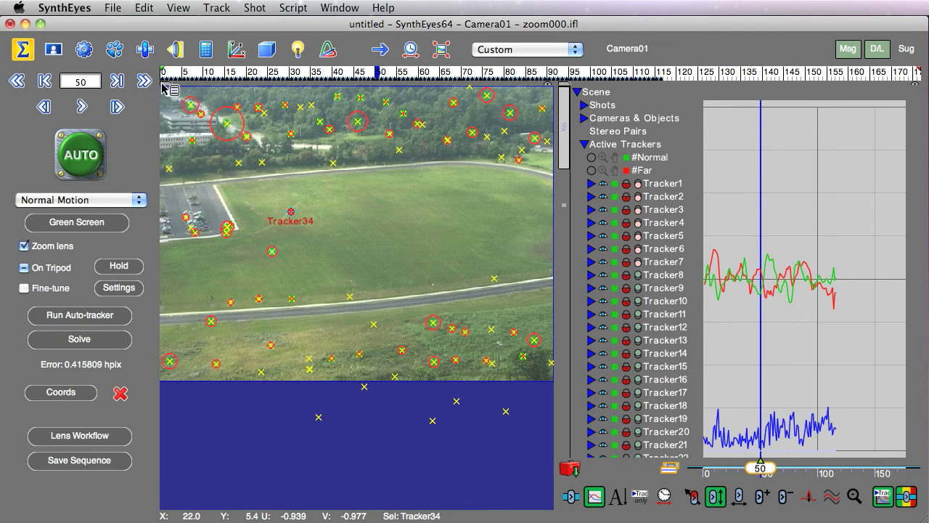
Change the camera pane to the Top view and frame the whole camera path in it
{"action": "left_click", "coordinate": [173, 90]}
{"action": "left_click", "coordinate": [194, 102]}
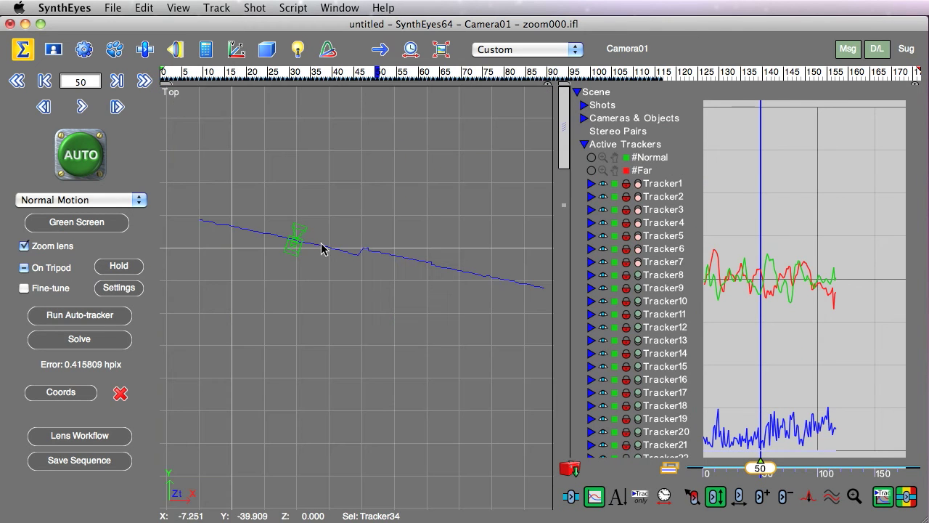
{"action": "middle_click_drag", "start_coordinate": [338, 256], "coordinate": [320, 252]}
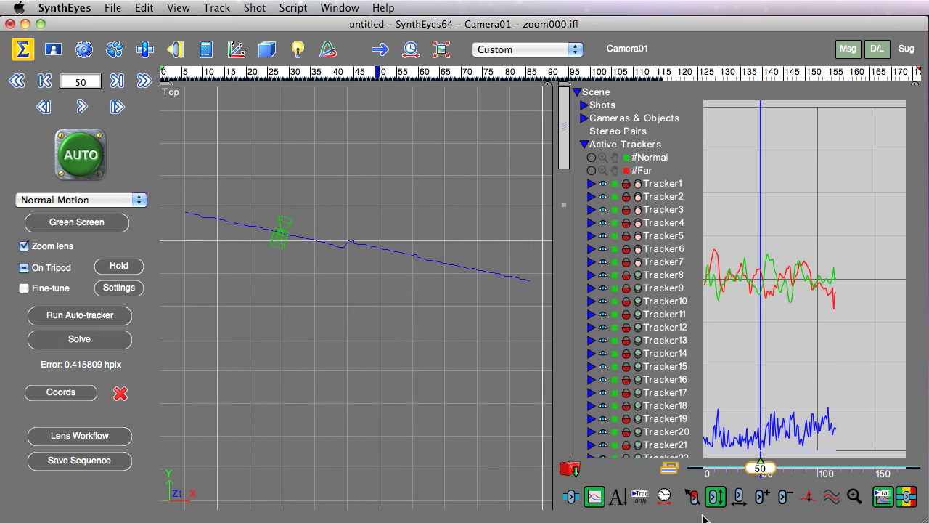
Collapse Active Trackers, expand Camera01 and hide its Solved, Hold, Filter Freq., Filter Strength and Solved Velocity curves in the graph
{"action": "left_click", "coordinate": [583, 144]}
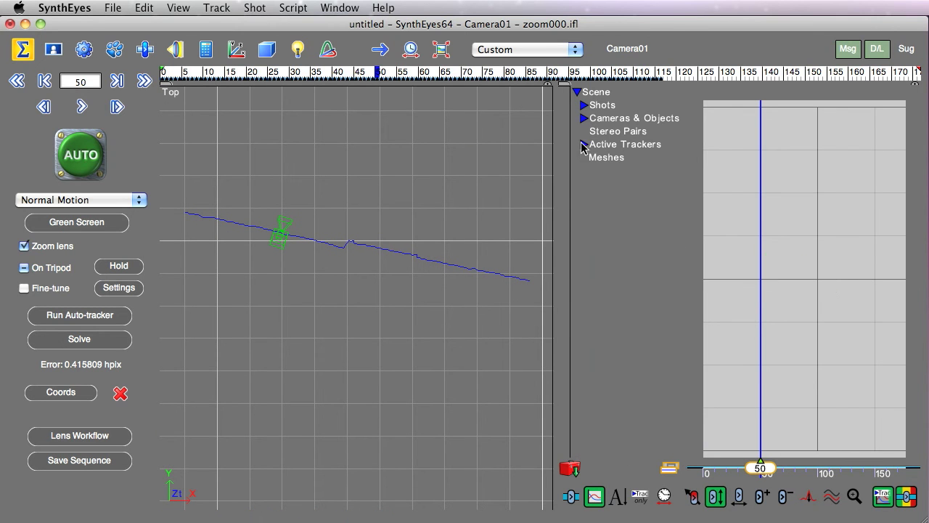
{"action": "left_click", "coordinate": [584, 118]}
{"action": "left_click", "coordinate": [587, 128]}
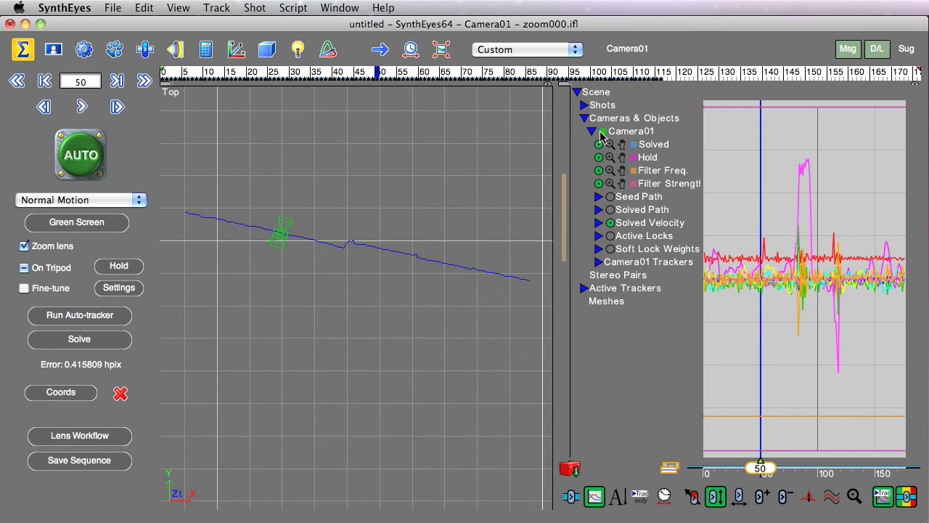
{"action": "left_click", "coordinate": [598, 144]}
{"action": "left_click", "coordinate": [598, 157]}
{"action": "left_click", "coordinate": [598, 170]}
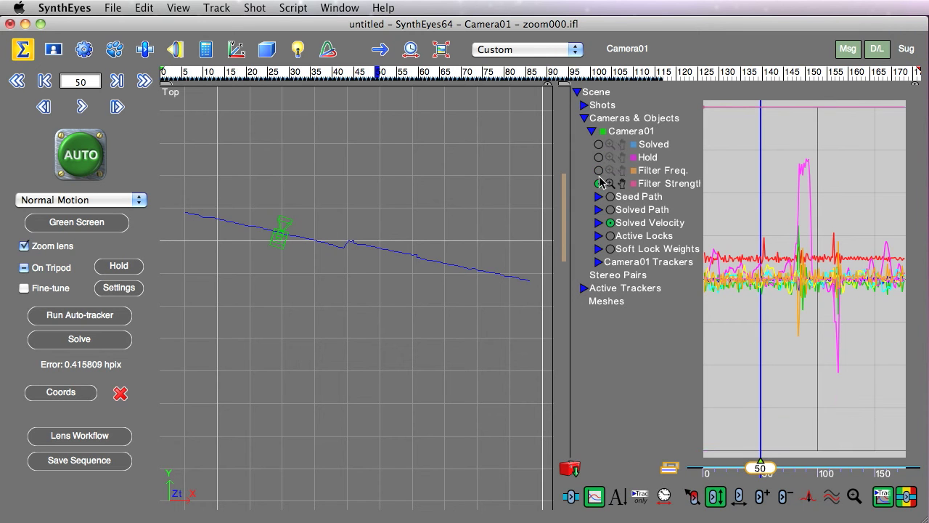
{"action": "left_click", "coordinate": [598, 183]}
{"action": "left_click", "coordinate": [610, 223]}
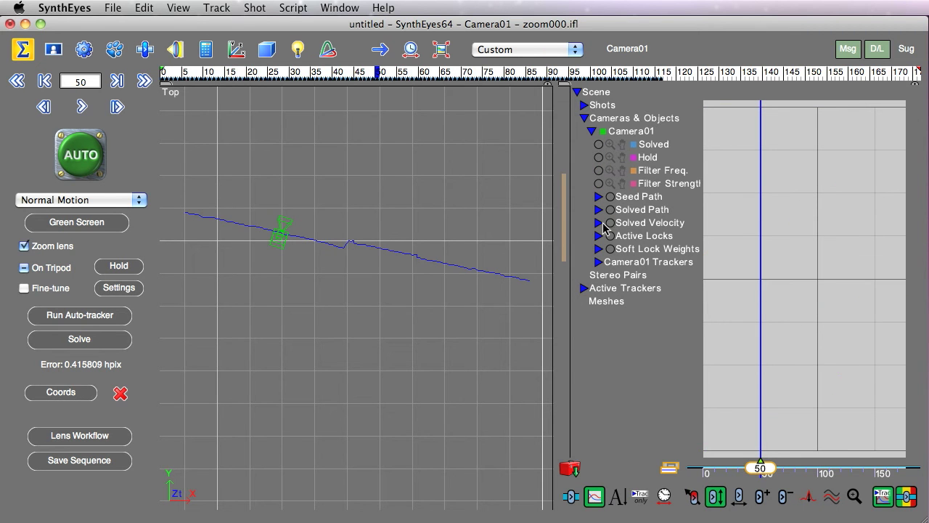
Graph Camera01's FOV curve under Solved Velocity and compare it with the camera's motion by playing the shot from frame 79
{"action": "left_click", "coordinate": [596, 222]}
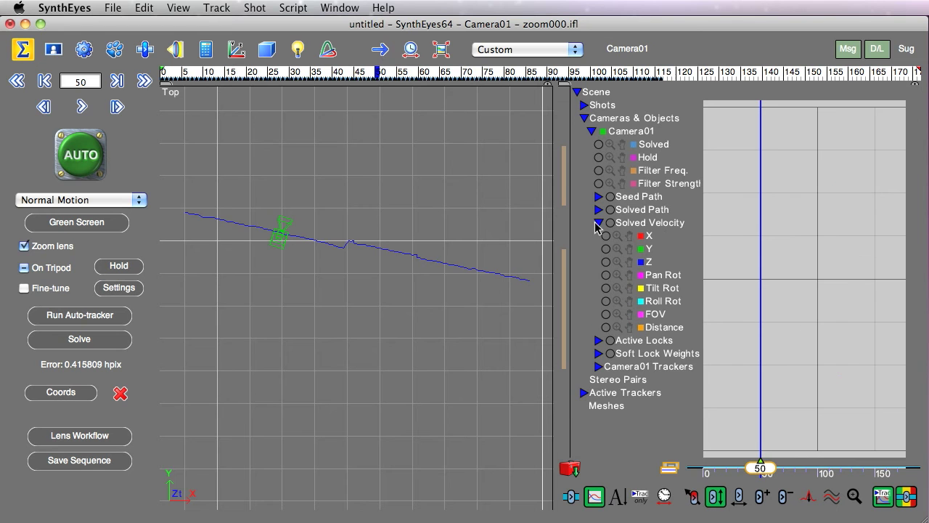
{"action": "left_click", "coordinate": [606, 315]}
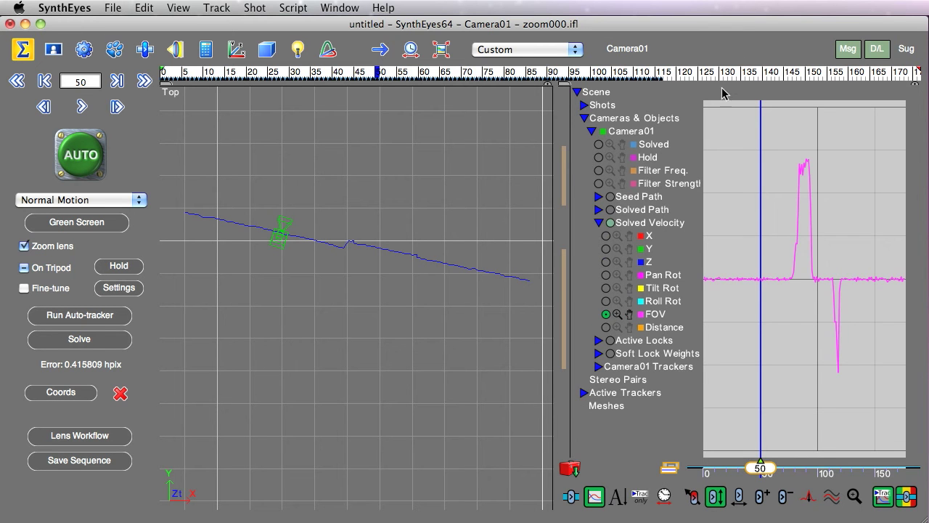
{"action": "mouse_move", "coordinate": [495, 72]}
{"action": "left_mouse_down"}
{"action": "mouse_move", "coordinate": [576, 72]}
{"action": "mouse_move", "coordinate": [675, 95]}
{"action": "mouse_move", "coordinate": [338, 90]}
{"action": "mouse_move", "coordinate": [551, 90]}
{"action": "mouse_move", "coordinate": [403, 89]}
{"action": "mouse_move", "coordinate": [548, 90]}
{"action": "mouse_move", "coordinate": [503, 86]}
{"action": "left_mouse_up"}
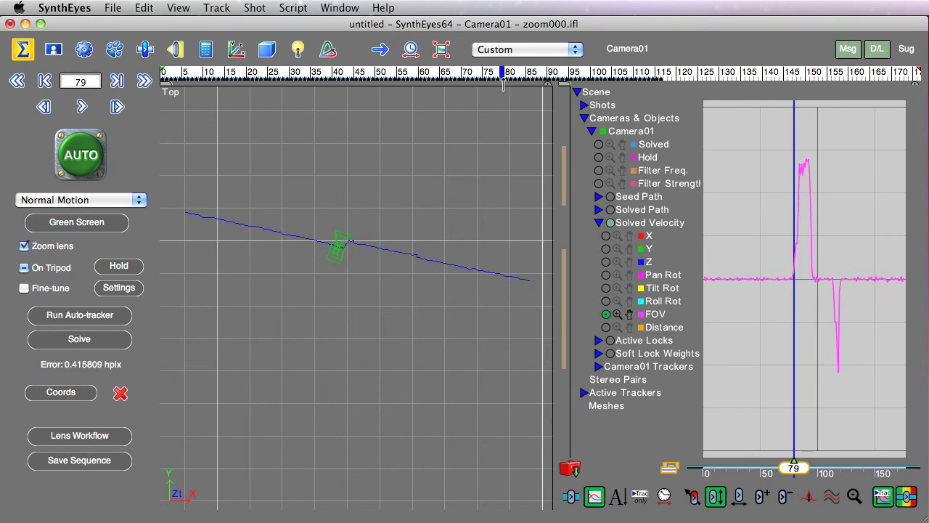
{"action": "key", "text": "space"}
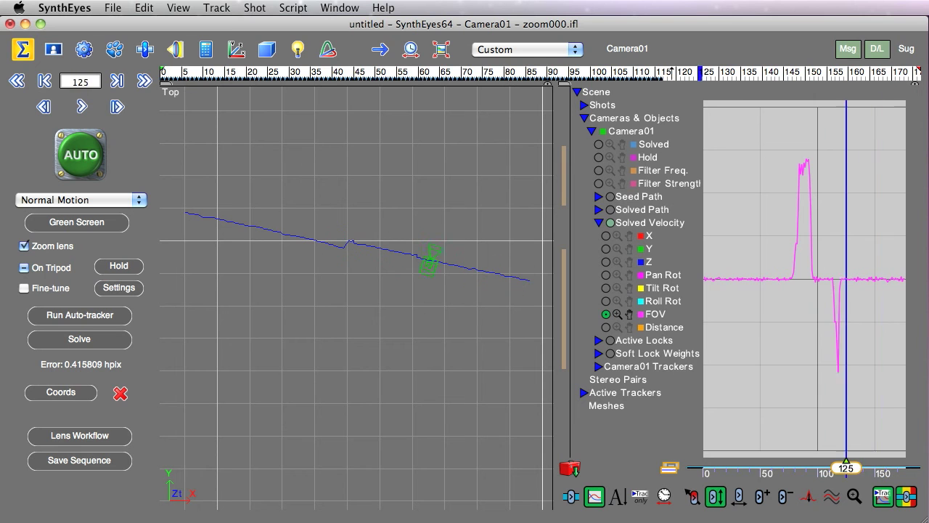
{"action": "key", "text": "space"}
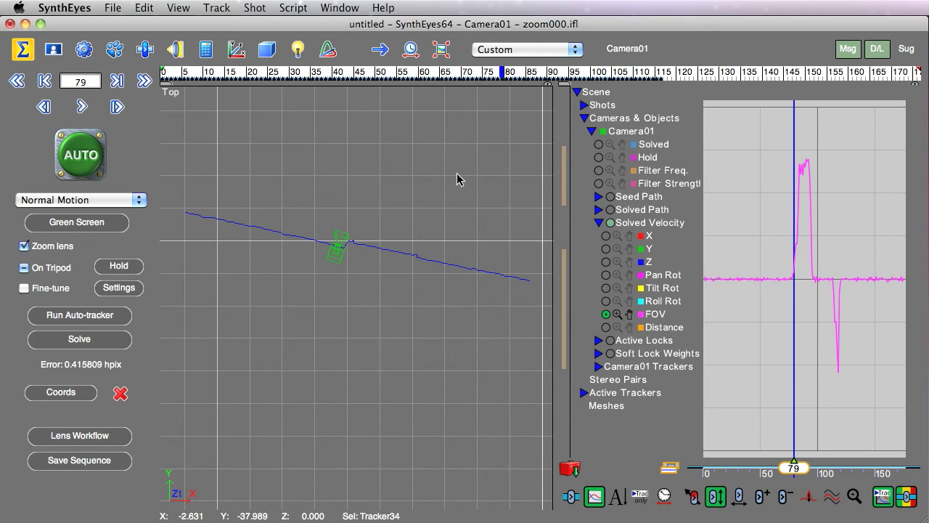
Hide the FOV velocity curve and show the Distance curve of Camera01's Solved Path instead
{"action": "left_click", "coordinate": [608, 313]}
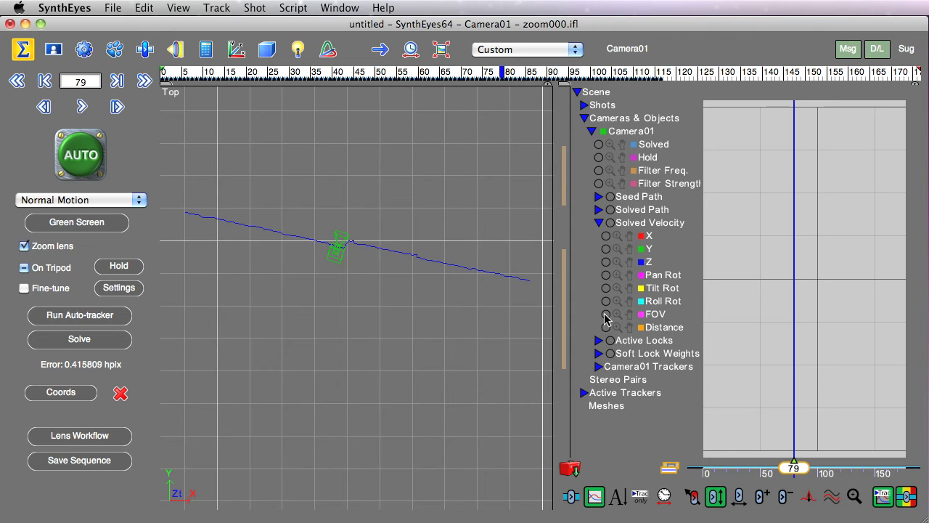
{"action": "left_click", "coordinate": [598, 210]}
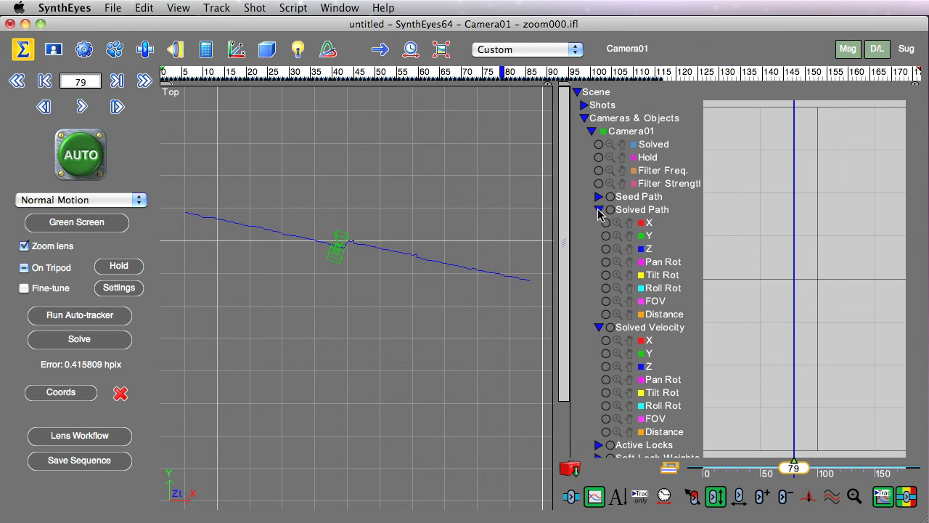
{"action": "left_click", "coordinate": [605, 313]}
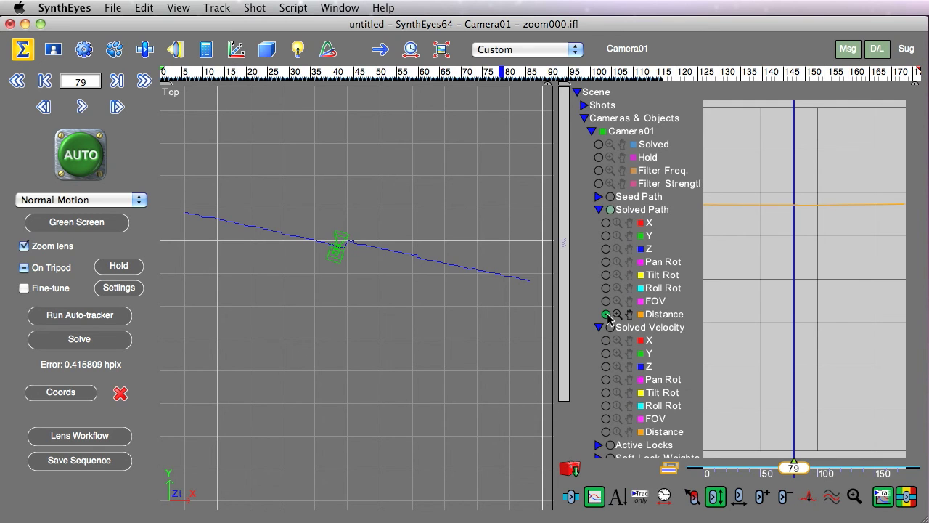
Graph the Distance curve of Camera01's Seed Path alongside the solved one and enlarge the Distance channel's vertical scale
{"action": "left_click", "coordinate": [606, 196]}
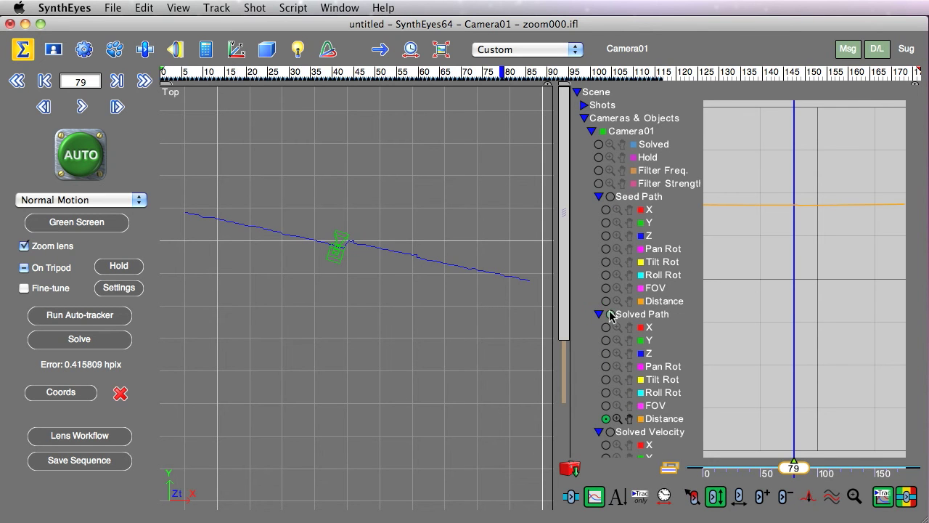
{"action": "left_click", "coordinate": [605, 301]}
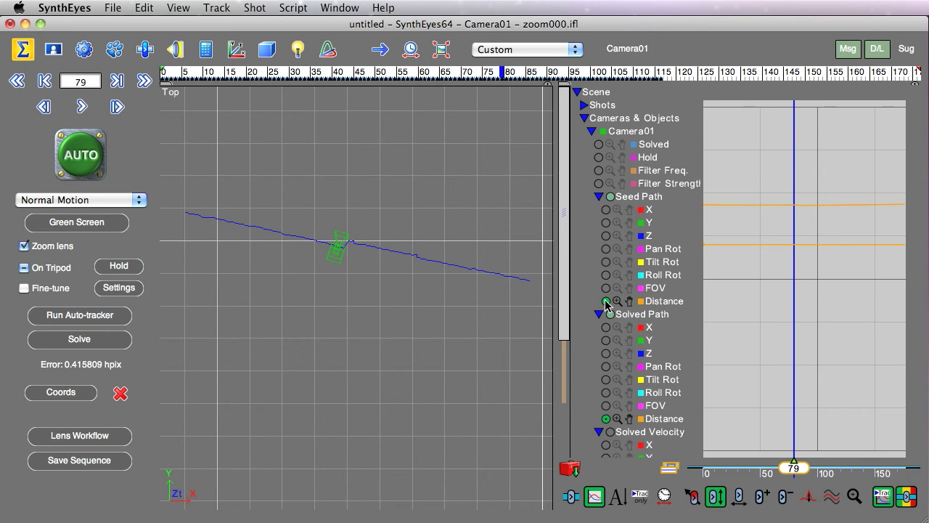
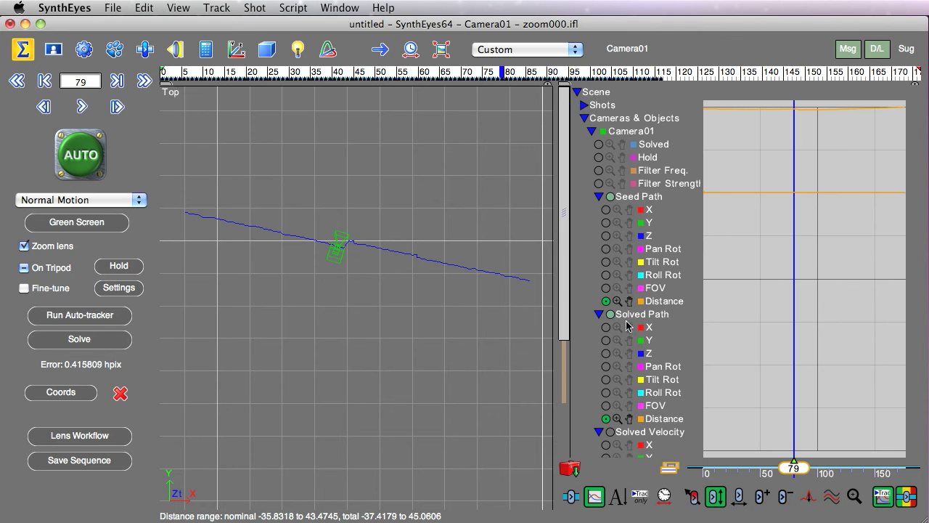
{"action": "left_click", "coordinate": [618, 419]}
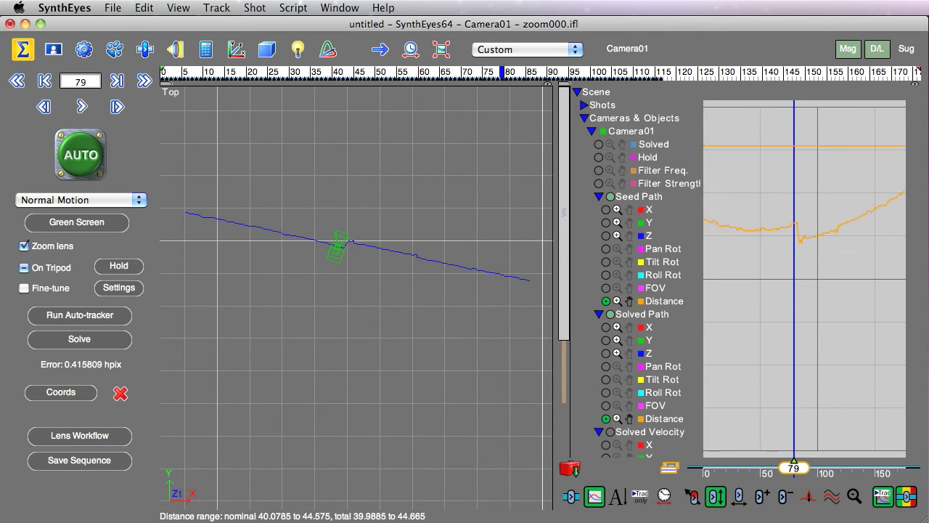
{"action": "left_click", "coordinate": [617, 419]}
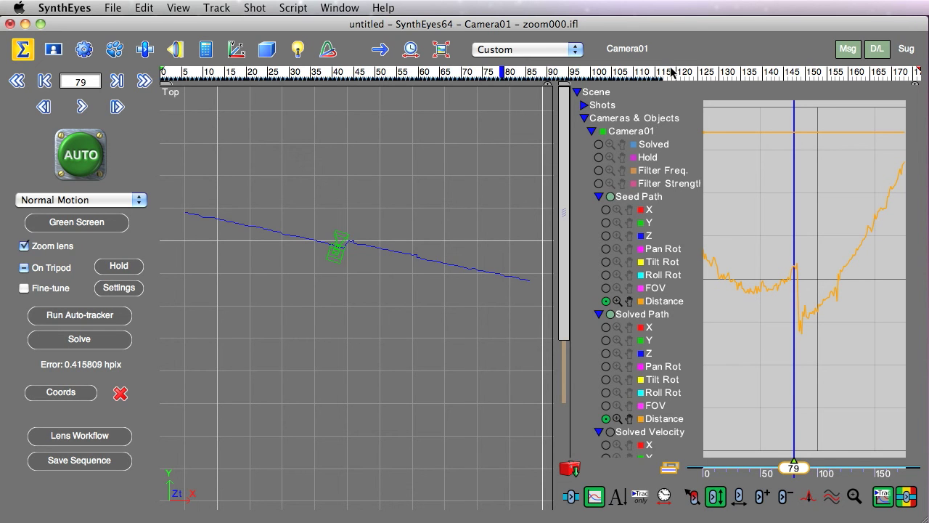
Open the Hard and Soft Lock Controls for solver locking and move the window clear of the graph
{"action": "left_click_drag", "start_coordinate": [794, 468], "coordinate": [748, 468]}
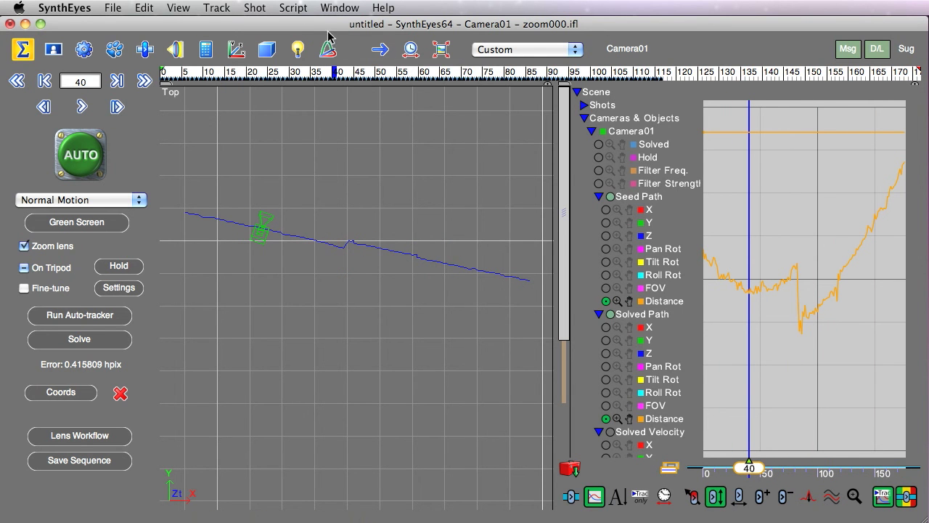
{"action": "left_click", "coordinate": [340, 8]}
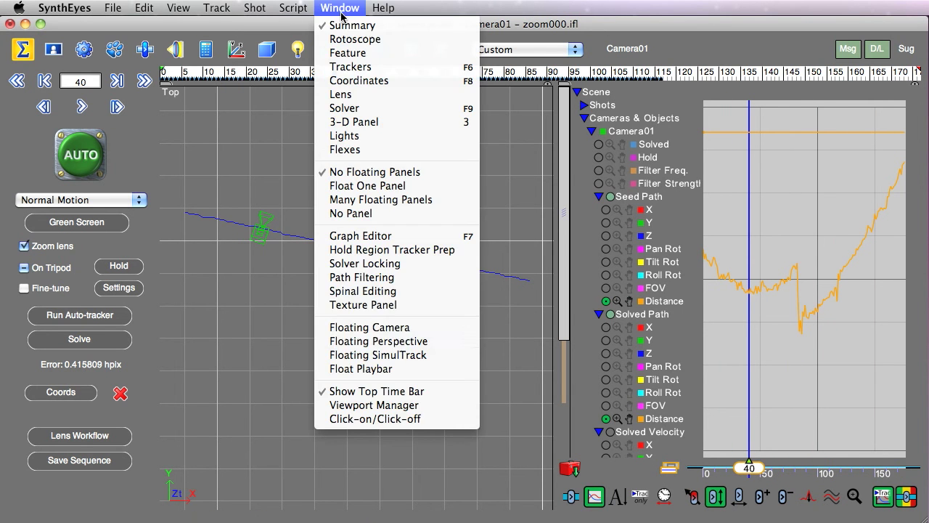
{"action": "left_click", "coordinate": [372, 262]}
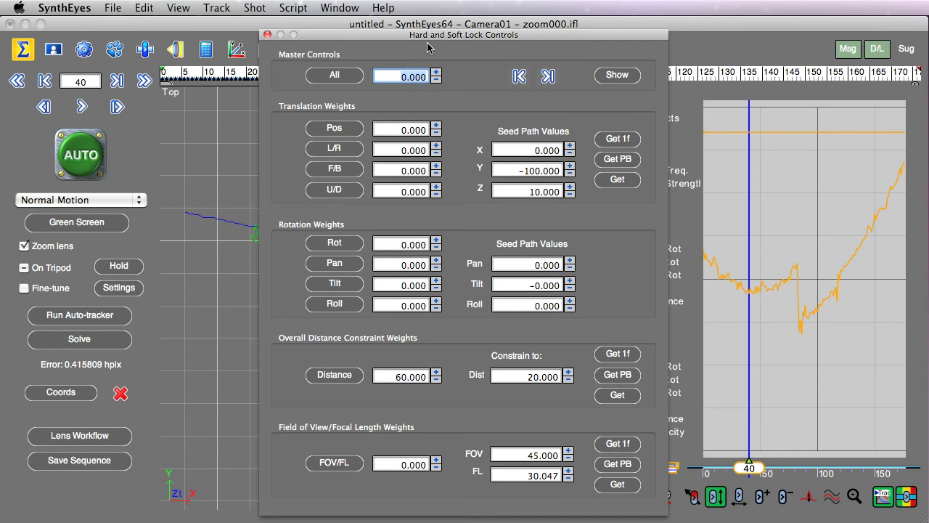
{"action": "left_click_drag", "start_coordinate": [428, 40], "coordinate": [335, 43]}
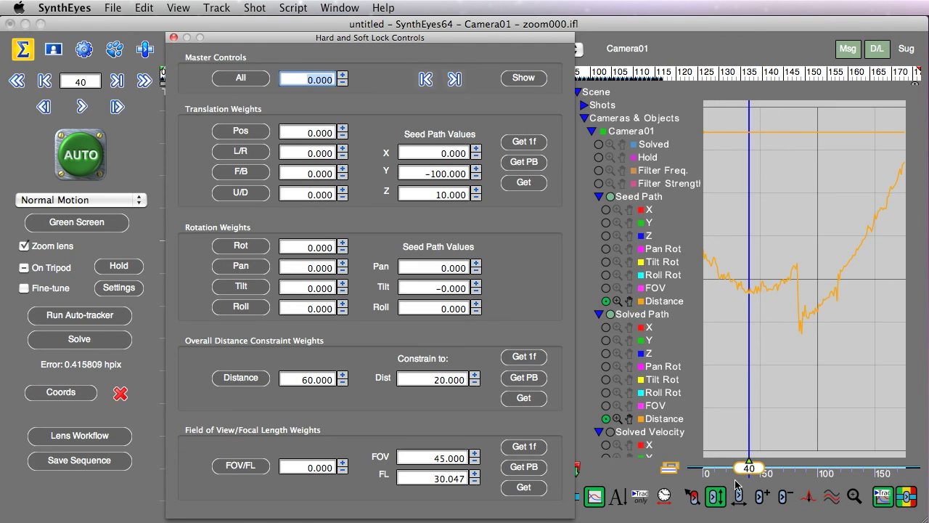
Key the overall distance constraint from the solved path at frames 0 and 51, then rescale the Distance curves to fit
{"action": "left_click_drag", "start_coordinate": [748, 467], "coordinate": [659, 470]}
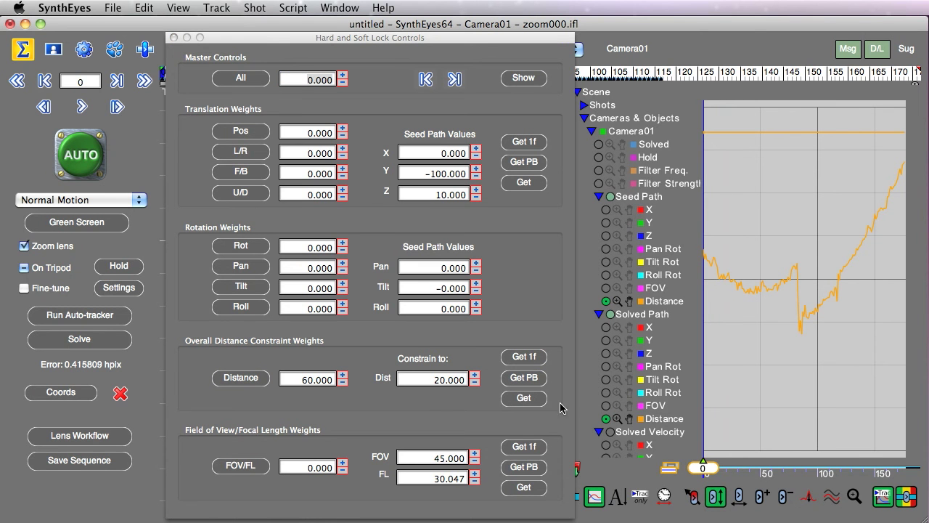
{"action": "left_click", "coordinate": [521, 360]}
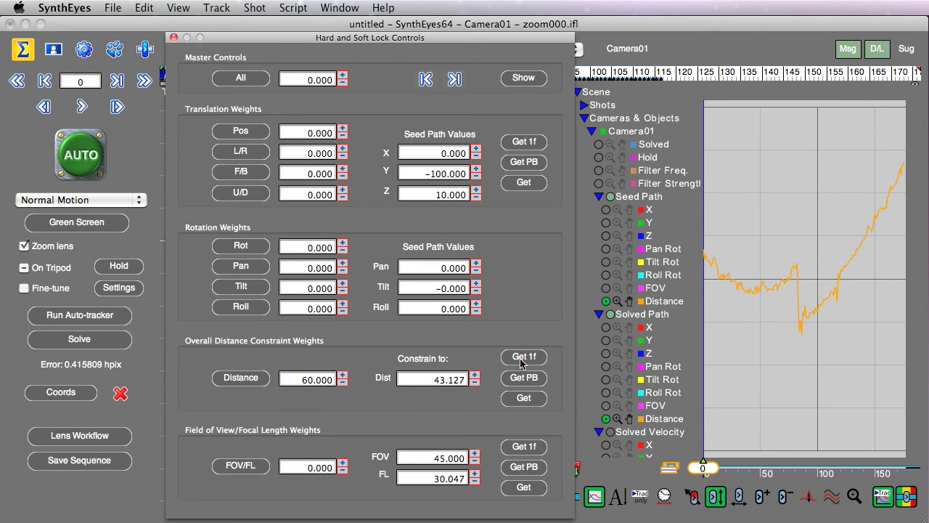
{"action": "left_click", "coordinate": [702, 467]}
{"action": "left_click_drag", "start_coordinate": [702, 467], "coordinate": [762, 473]}
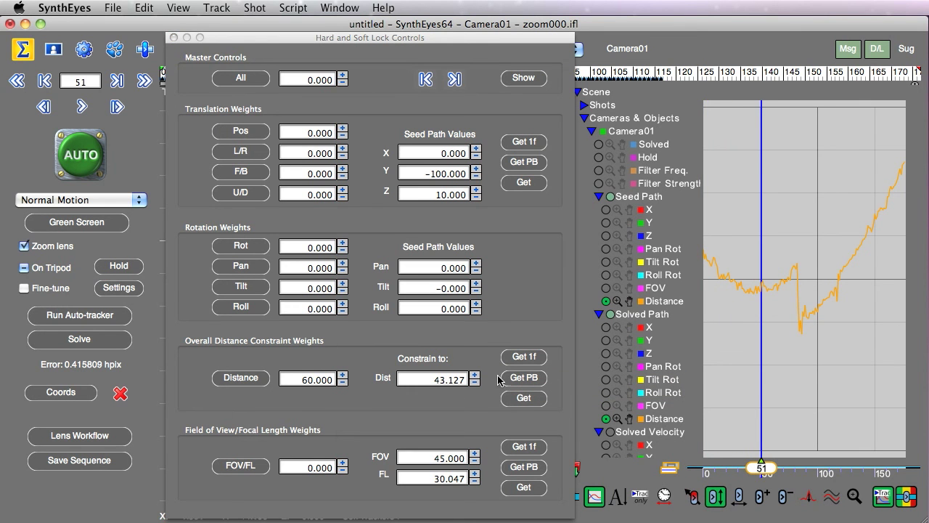
{"action": "left_click", "coordinate": [519, 358]}
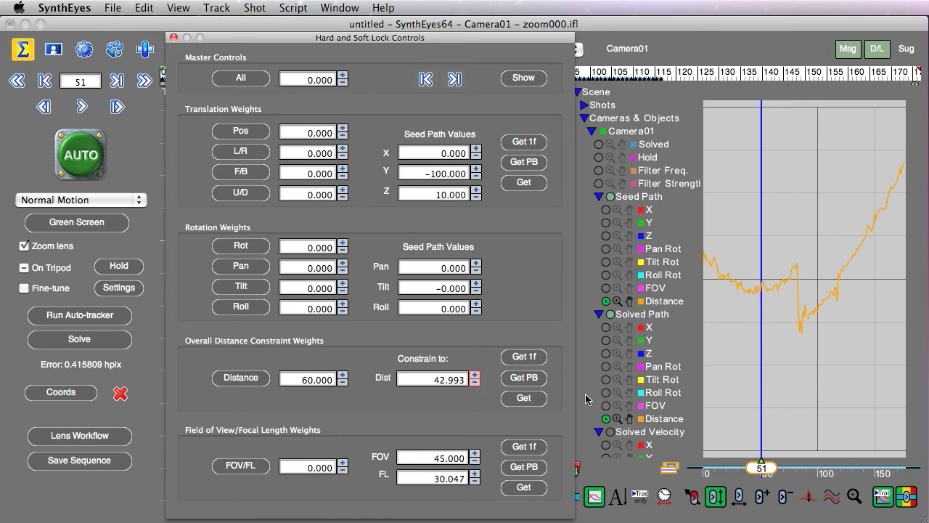
{"action": "left_click", "coordinate": [616, 301]}
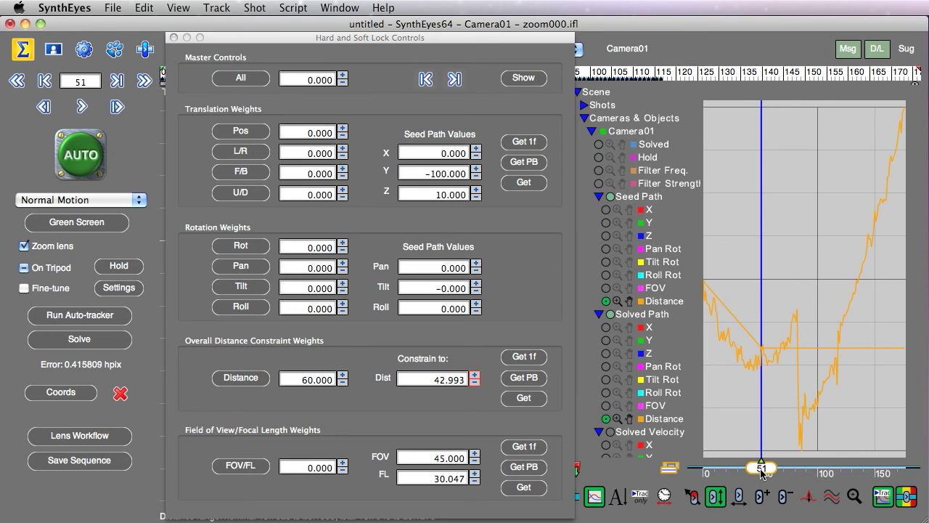
Key the overall distance constraint from the solved path at frames 104, 140 and 176
{"action": "left_click_drag", "start_coordinate": [761, 472], "coordinate": [823, 472]}
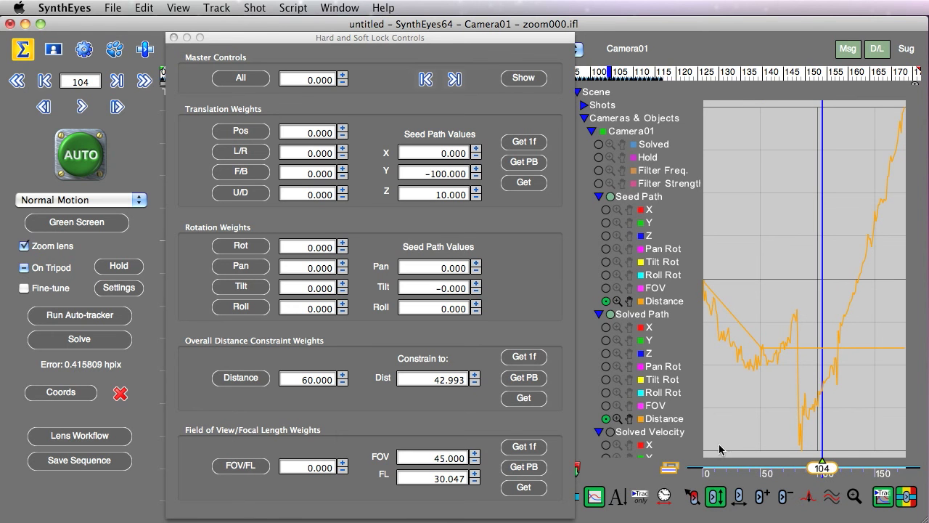
{"action": "left_click", "coordinate": [524, 356]}
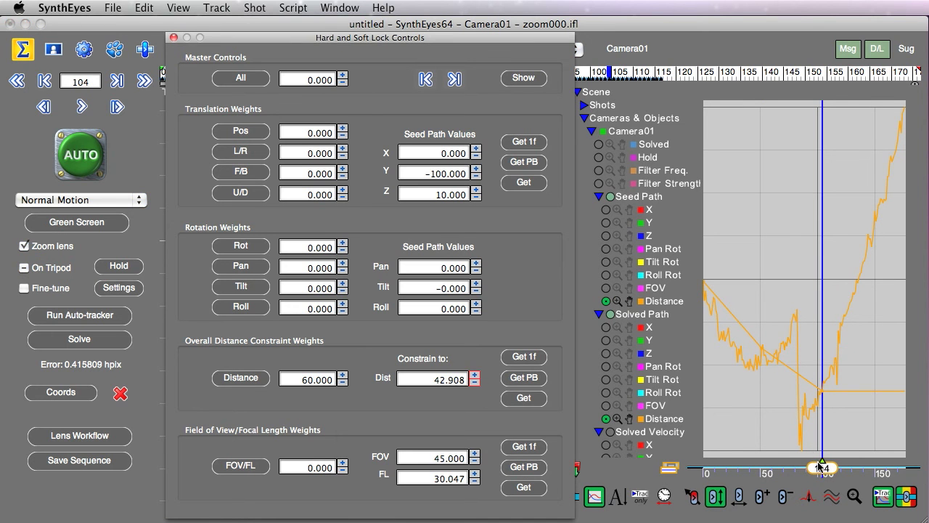
{"action": "left_click_drag", "start_coordinate": [824, 468], "coordinate": [863, 441]}
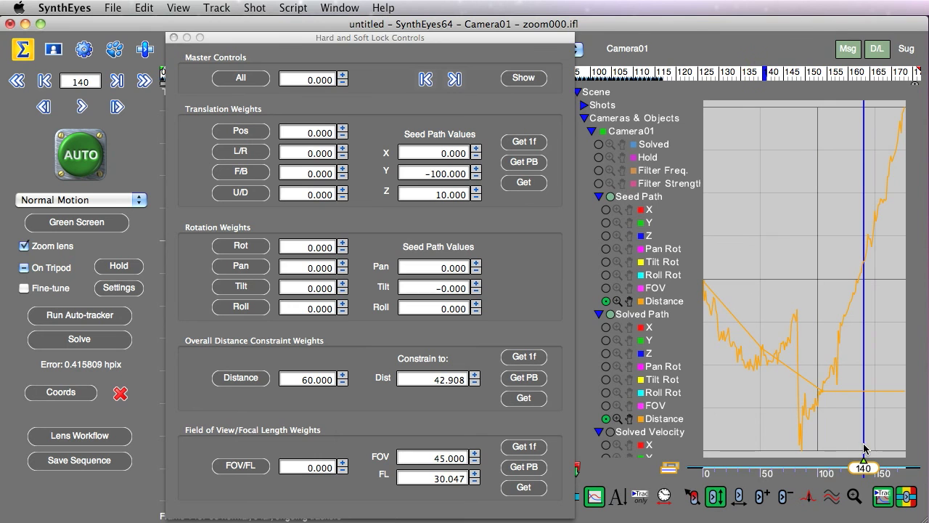
{"action": "left_click", "coordinate": [524, 356]}
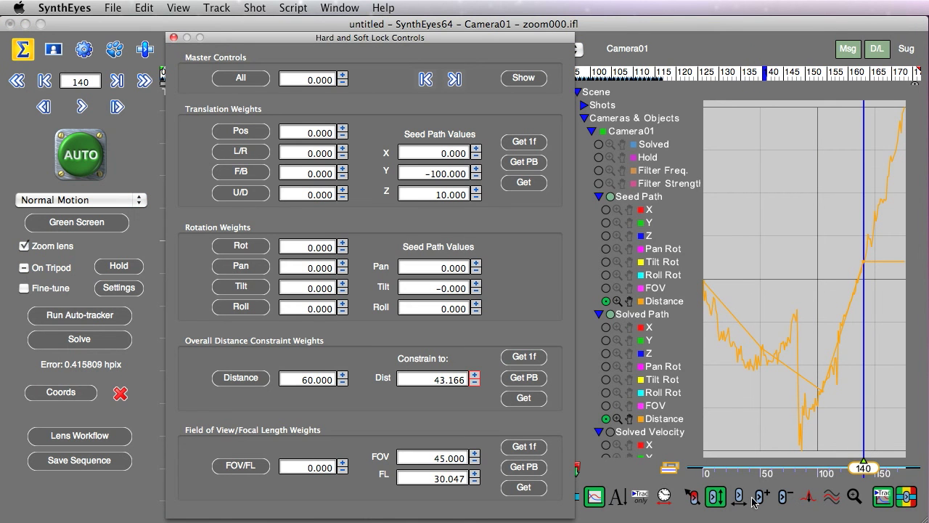
{"action": "left_click_drag", "start_coordinate": [862, 467], "coordinate": [919, 468]}
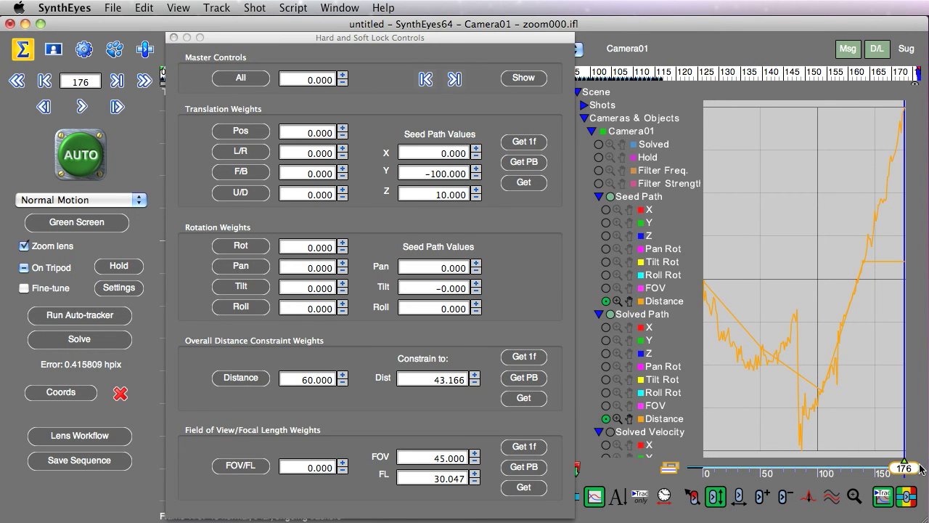
{"action": "left_click", "coordinate": [524, 356]}
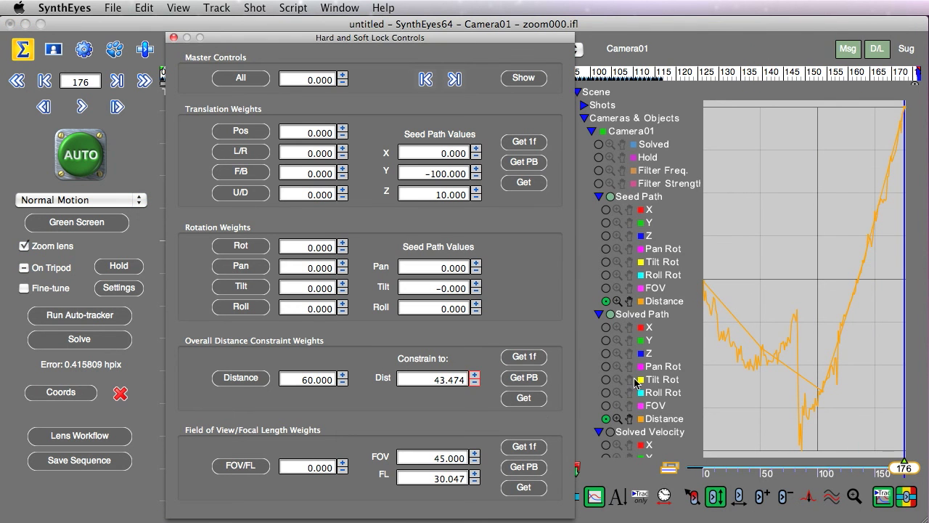
Set the seed Distance keys from frame 51 to 176 to smooth, and raise the keys at frames 104, 140 and 176 slightly
{"action": "left_click_drag", "start_coordinate": [729, 436], "coordinate": [897, 135]}
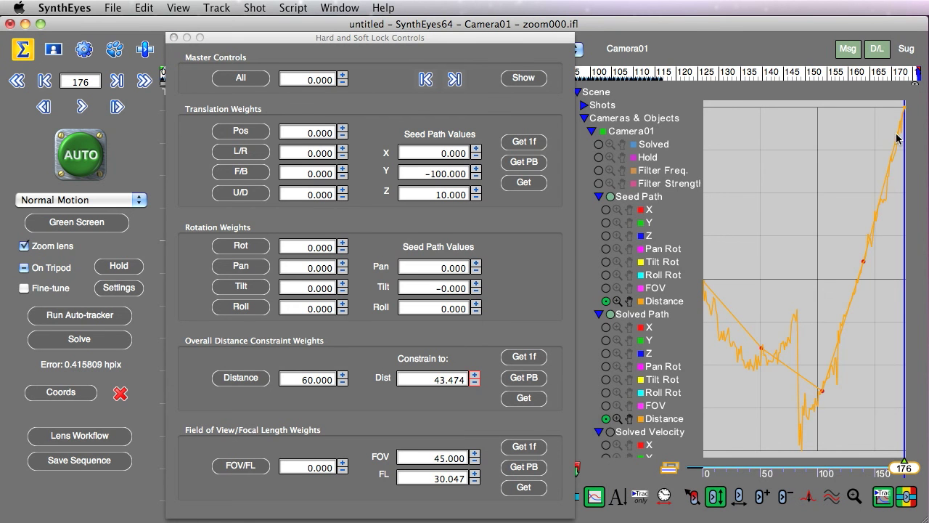
{"action": "right_click", "coordinate": [757, 265]}
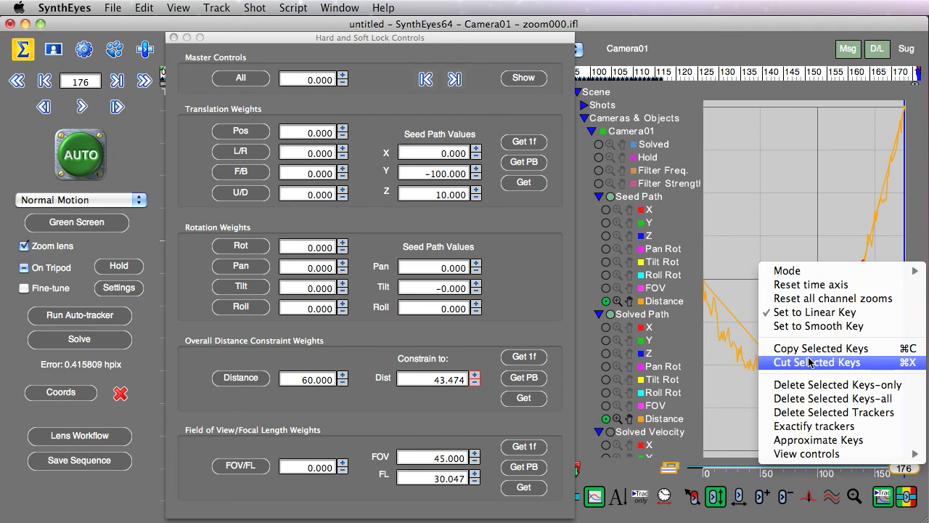
{"action": "left_click", "coordinate": [800, 326]}
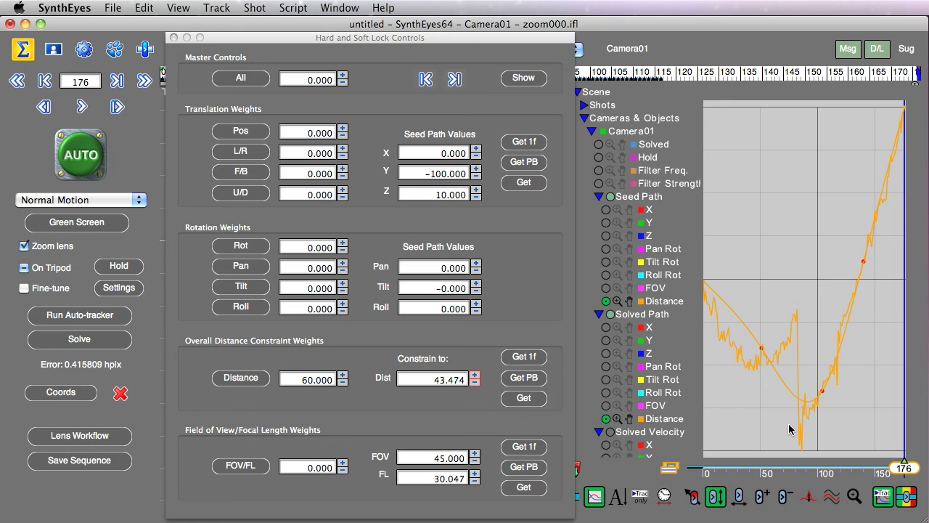
{"action": "left_click_drag", "start_coordinate": [788, 427], "coordinate": [923, 96]}
{"action": "mouse_move", "coordinate": [822, 391]}
{"action": "left_mouse_down"}
{"action": "mouse_move", "coordinate": [822, 357]}
{"action": "mouse_move", "coordinate": [822, 377]}
{"action": "left_mouse_up"}
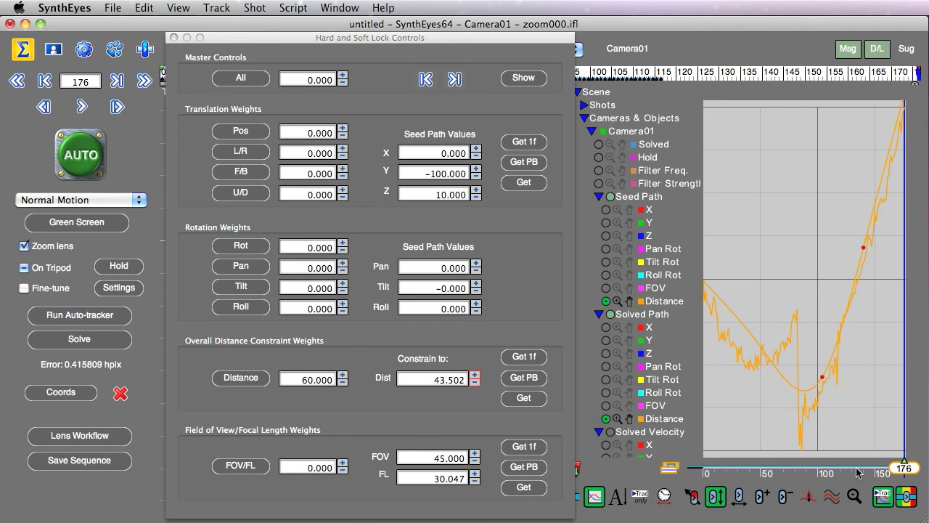
Turn on the overall distance constraint at frame 0 and close the lock controls
{"action": "left_click_drag", "start_coordinate": [859, 472], "coordinate": [702, 473]}
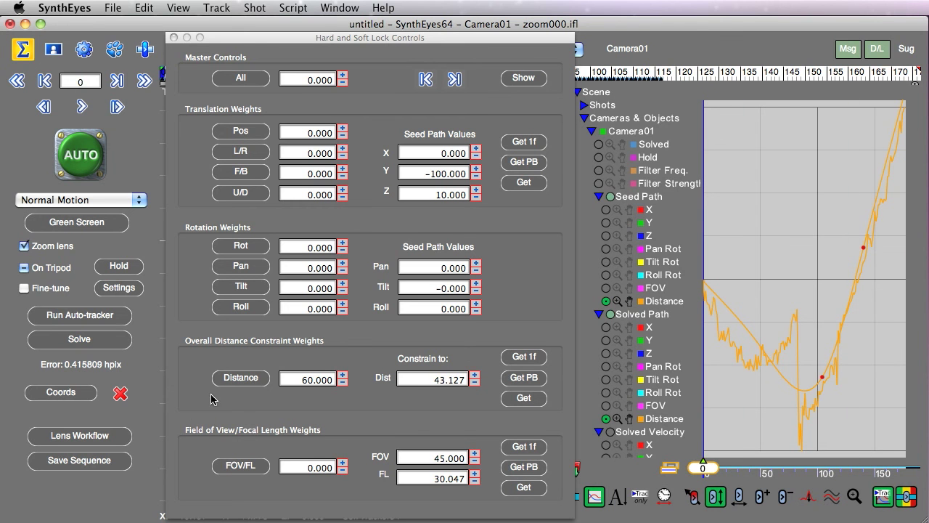
{"action": "left_click", "coordinate": [239, 388]}
{"action": "left_click", "coordinate": [239, 379]}
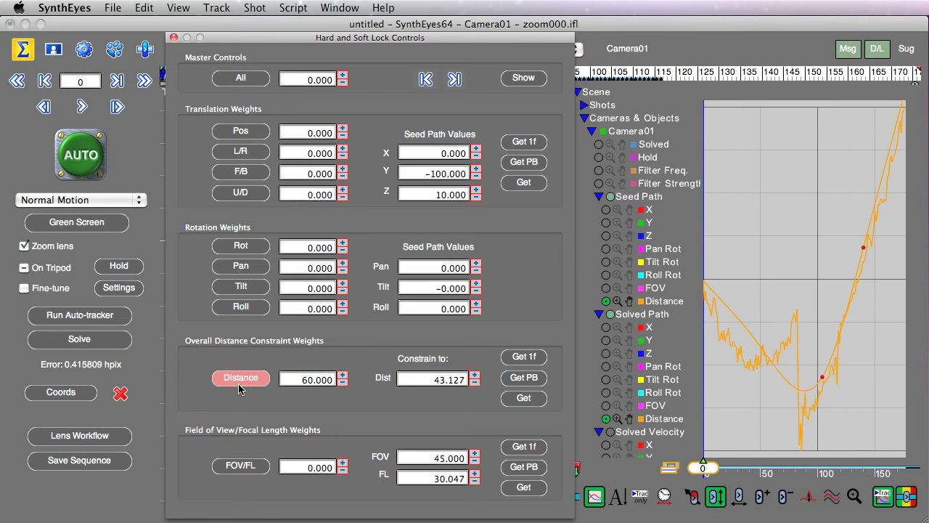
{"action": "mouse_move", "coordinate": [704, 468]}
{"action": "left_mouse_down"}
{"action": "mouse_move", "coordinate": [916, 465]}
{"action": "mouse_move", "coordinate": [682, 493]}
{"action": "left_mouse_up"}
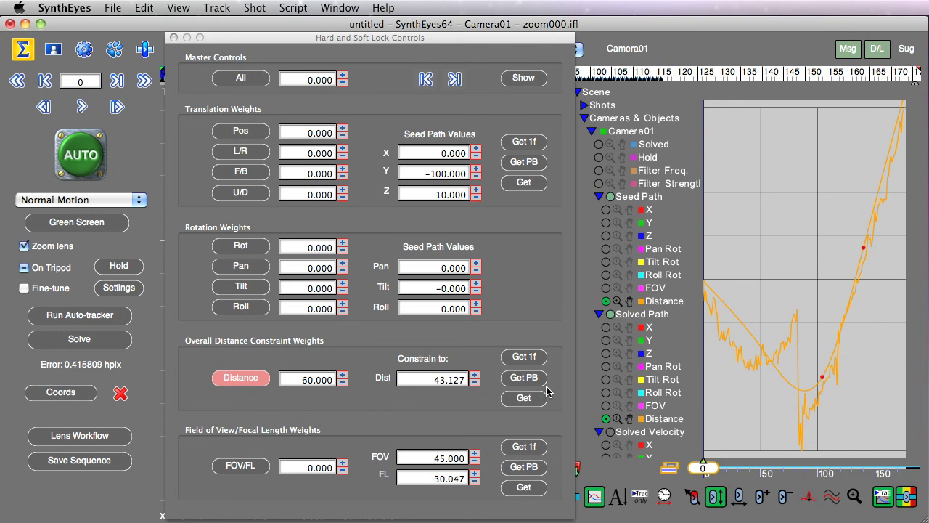
{"action": "left_click", "coordinate": [174, 37]}
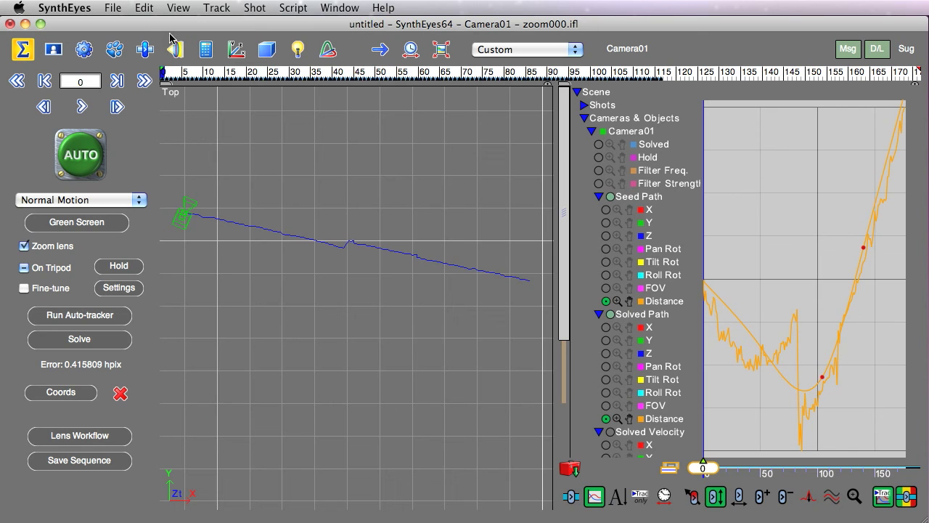
Enable Constrain for the solver, rerun the Refine solve, and scrub to frame 70 to check the camera path
{"action": "left_click", "coordinate": [213, 49]}
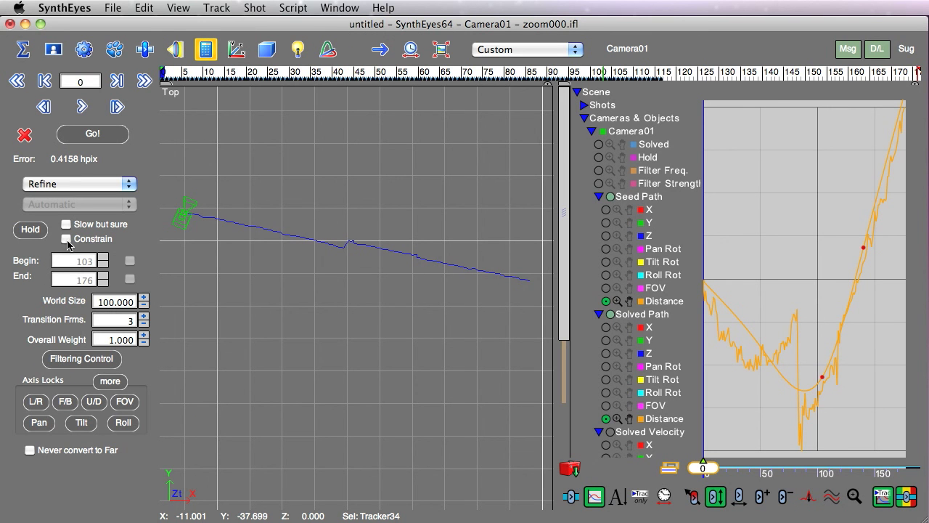
{"action": "left_click", "coordinate": [67, 239]}
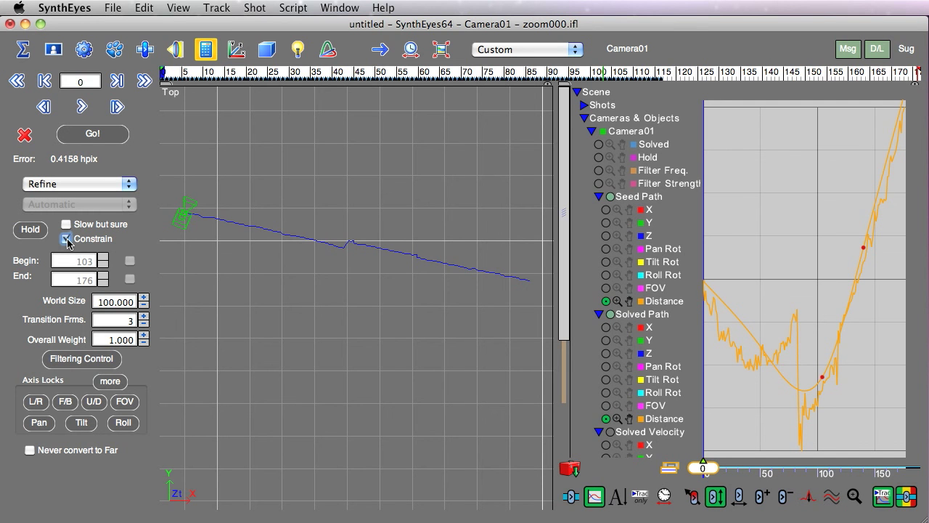
{"action": "left_click", "coordinate": [93, 138]}
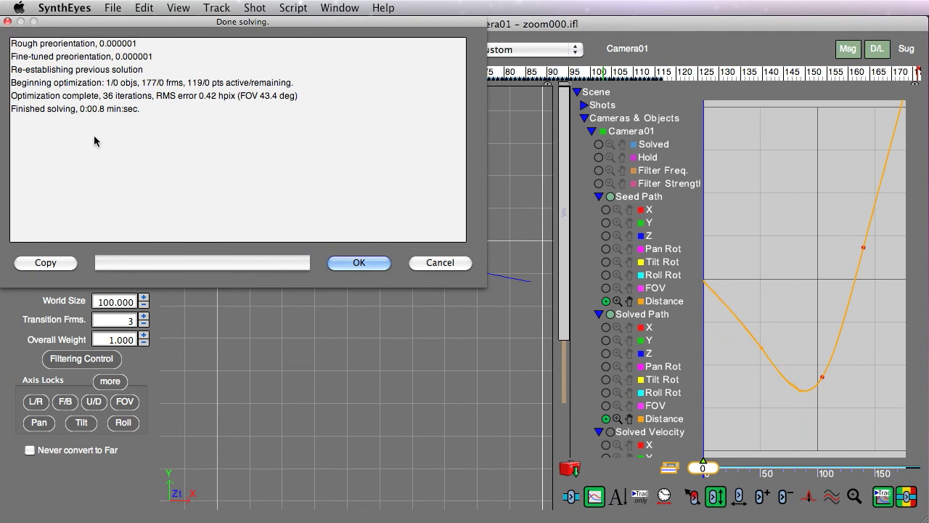
{"action": "left_click", "coordinate": [350, 264]}
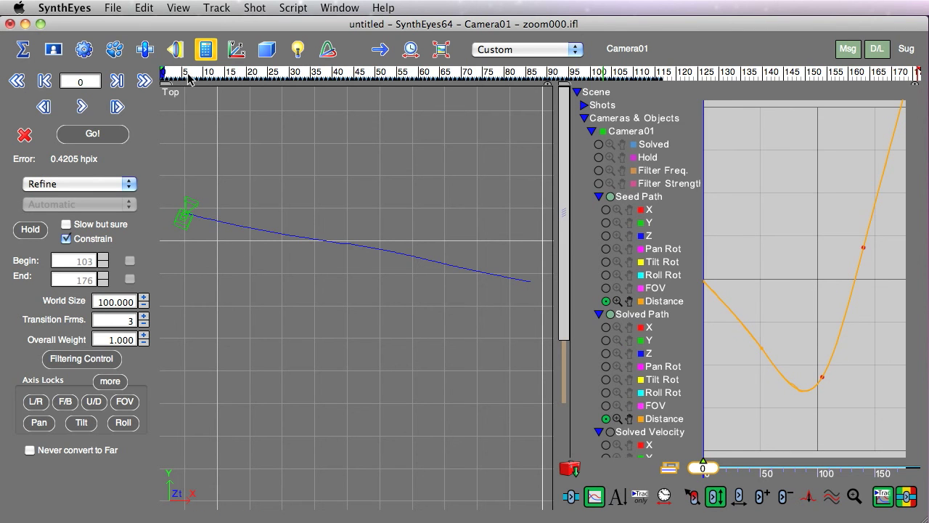
{"action": "mouse_move", "coordinate": [187, 78]}
{"action": "left_mouse_down"}
{"action": "mouse_move", "coordinate": [892, 87]}
{"action": "mouse_move", "coordinate": [259, 77]}
{"action": "mouse_move", "coordinate": [461, 100]}
{"action": "left_mouse_up"}
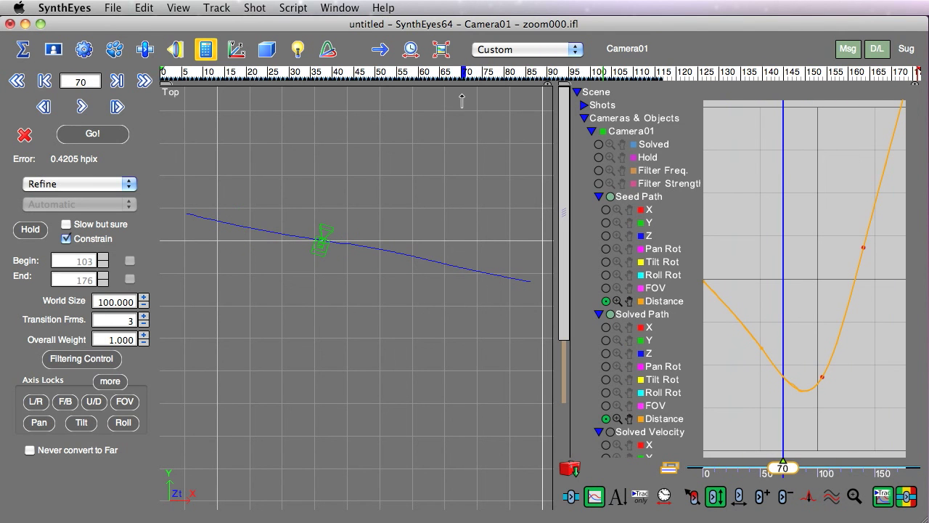